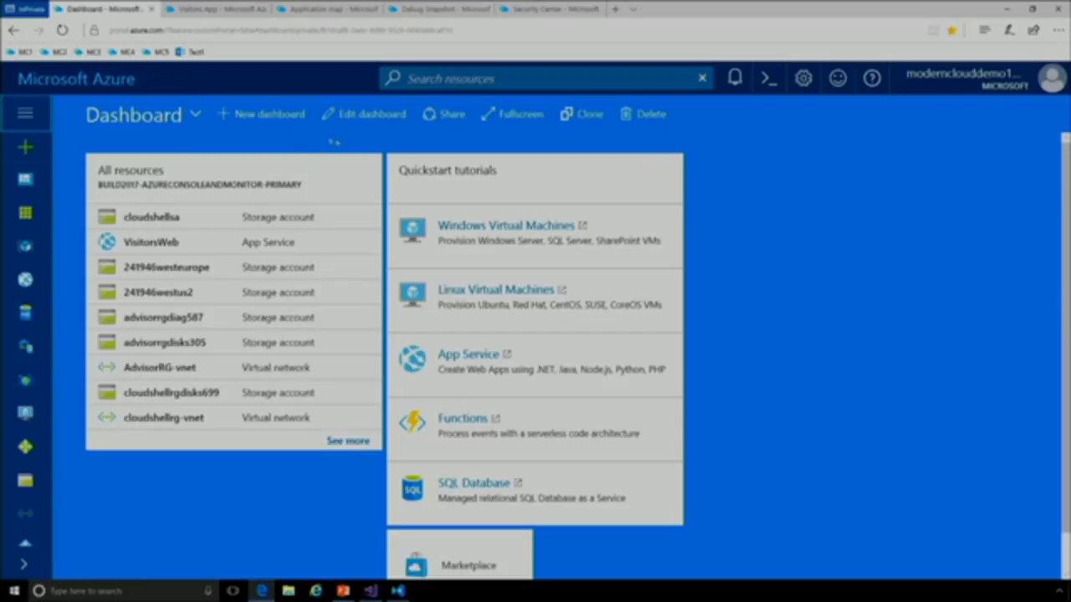
# - Switch to the Visitors App dashboard and review its resources, utilization charts and application map
pyautogui.click(161, 122)
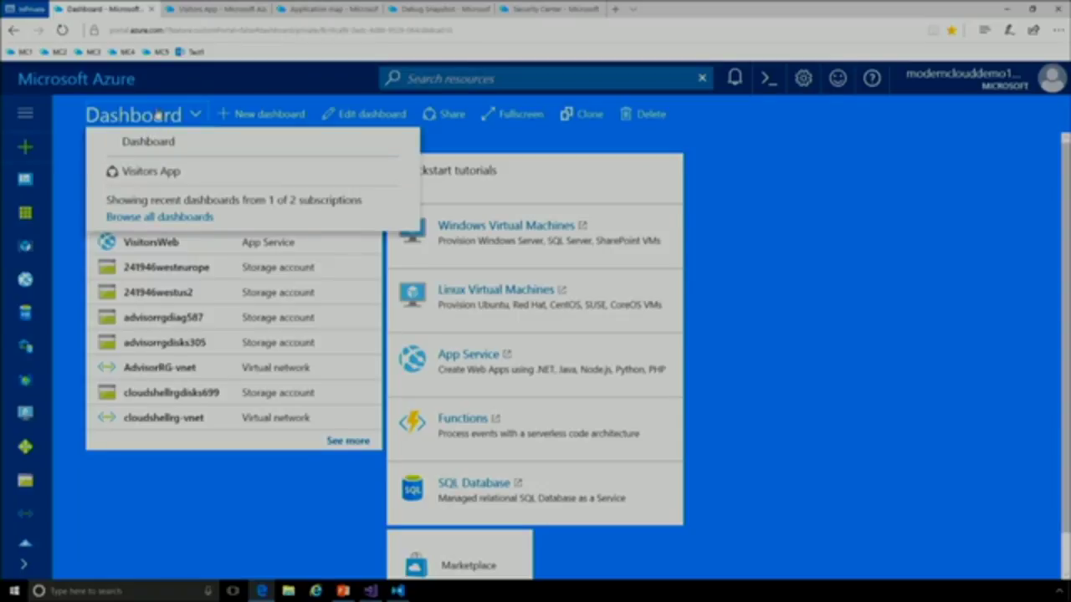
pyautogui.click(214, 9)
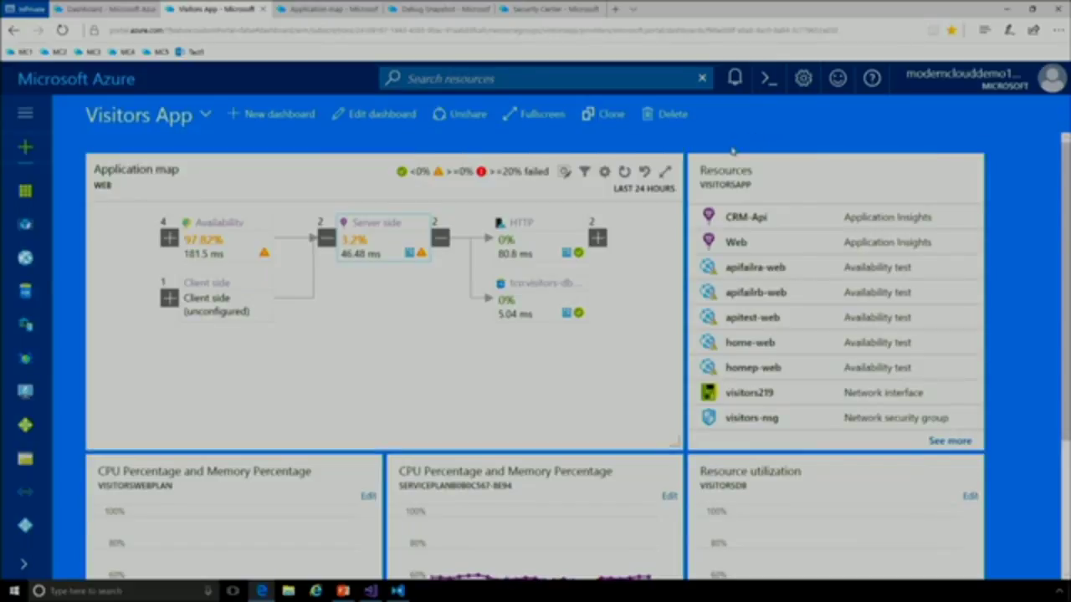
pyautogui.moveTo(770, 176)
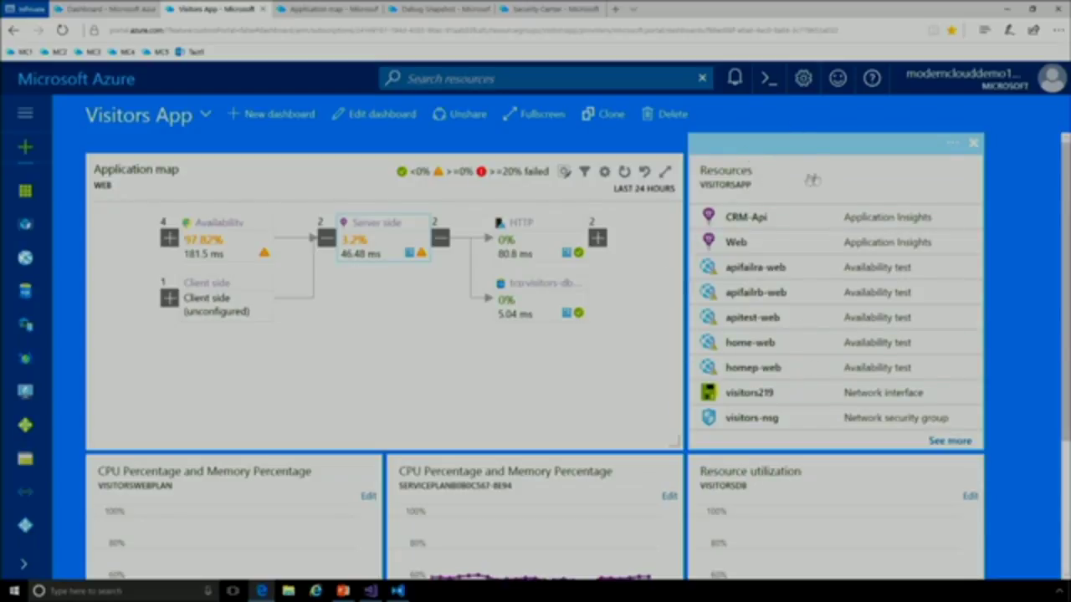
pyautogui.scroll(-3, 782, 272)
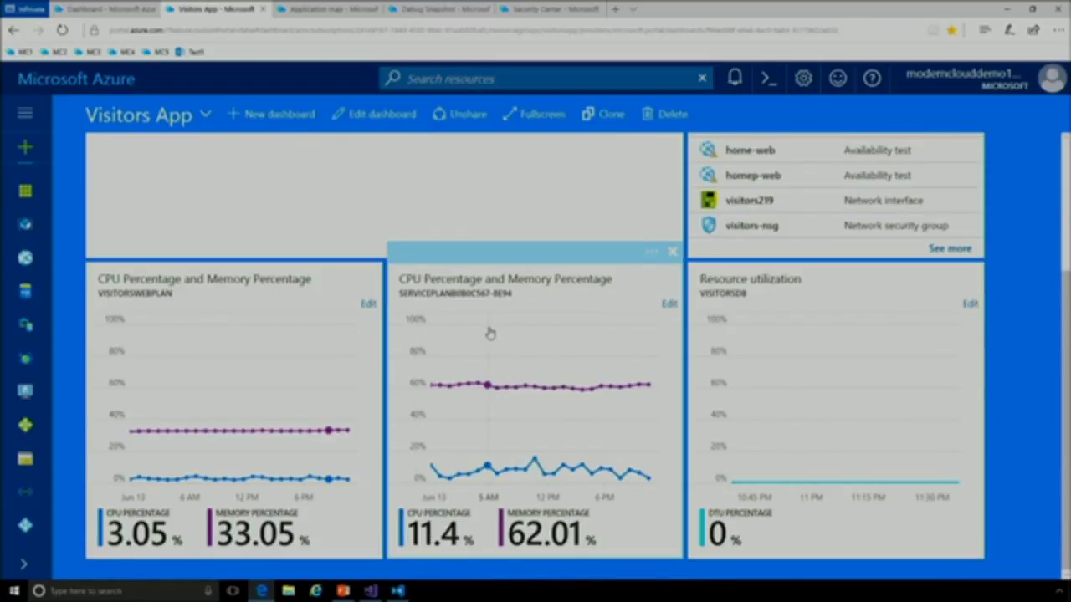
pyautogui.scroll(3, 490, 332)
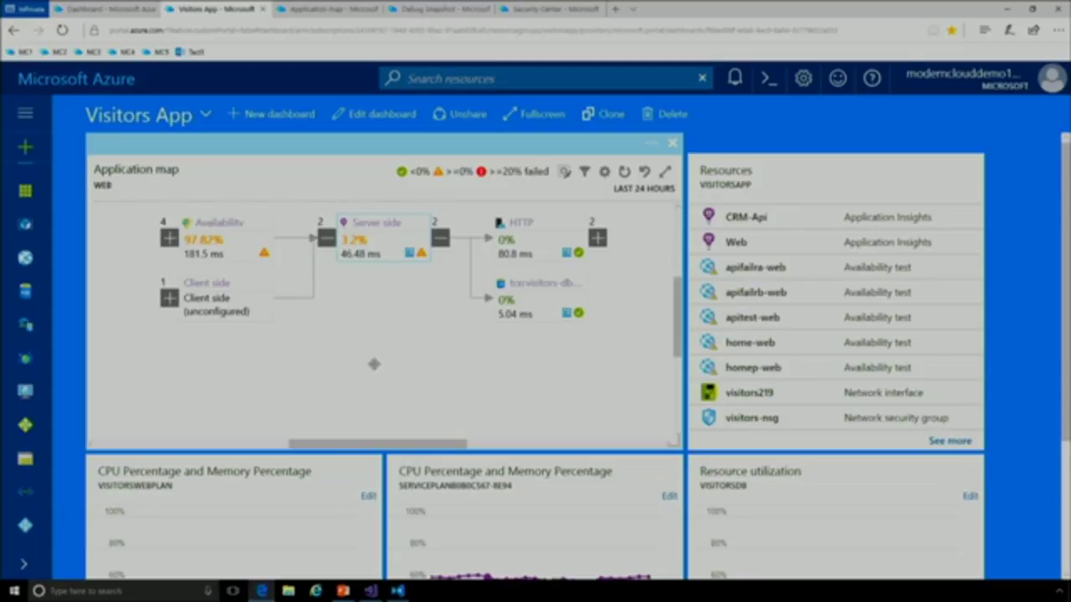
# - Open a Bash Cloud Shell in the portal and list the files in the clouddrive folder with ls
pyautogui.click(766, 81)
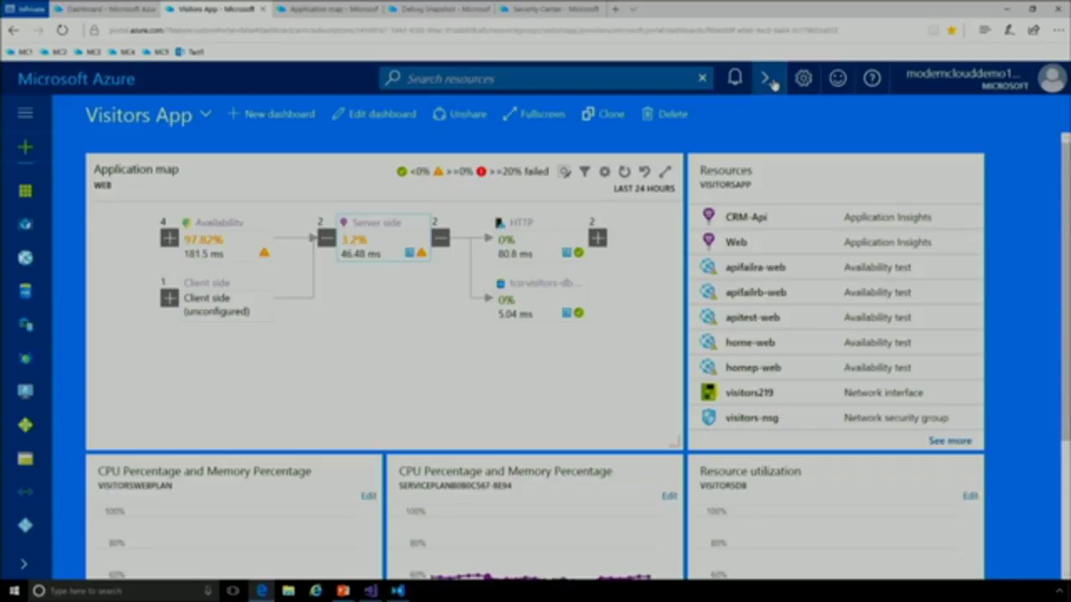
pyautogui.click(771, 81)
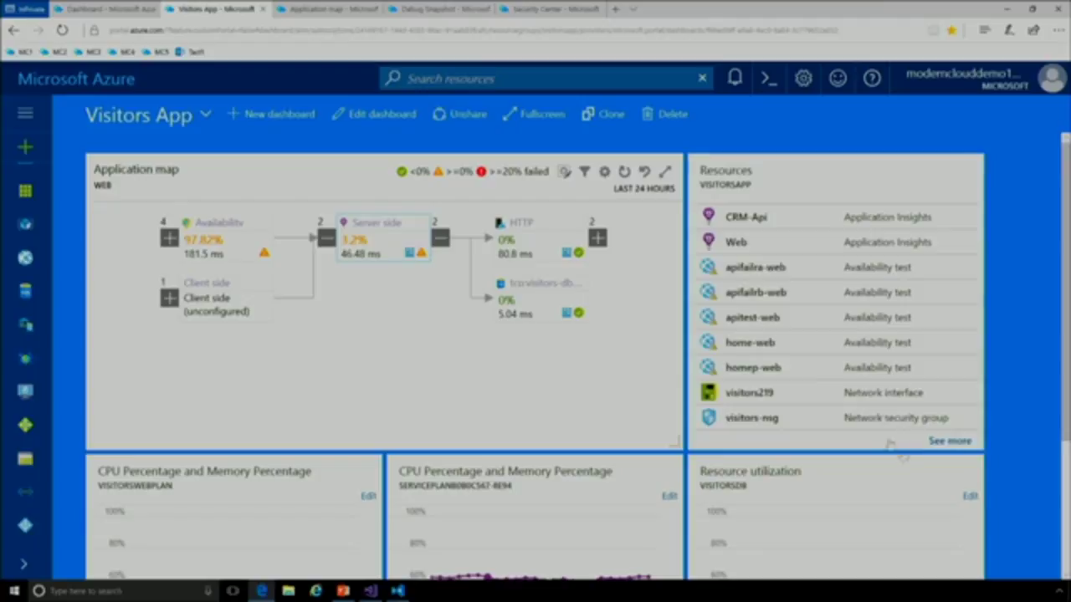
pyautogui.click(1058, 345)
pyautogui.click(768, 77)
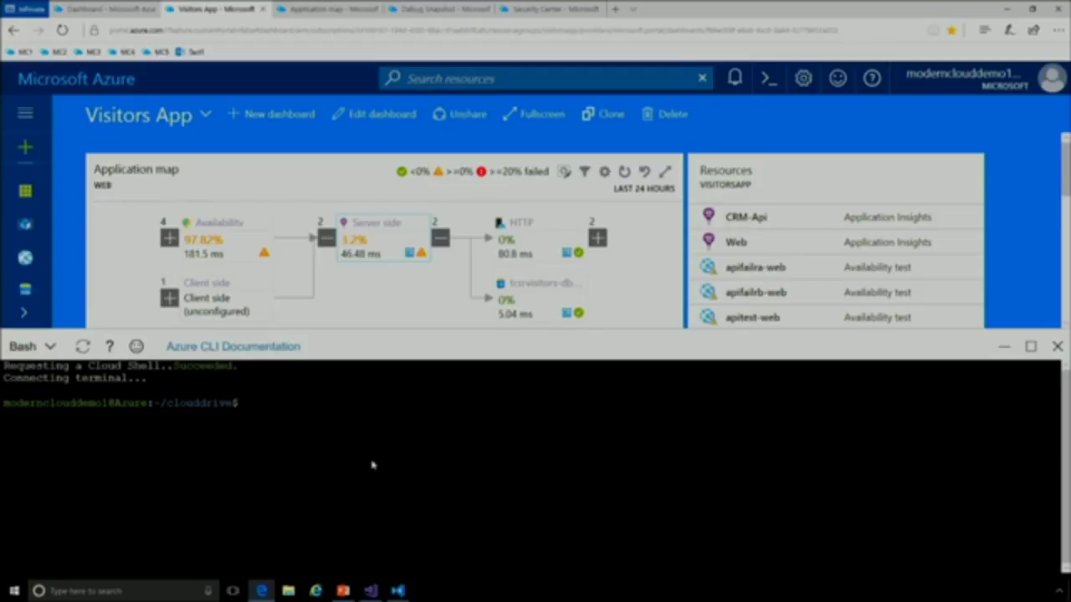
pyautogui.write('ls')
pyautogui.press('Return')
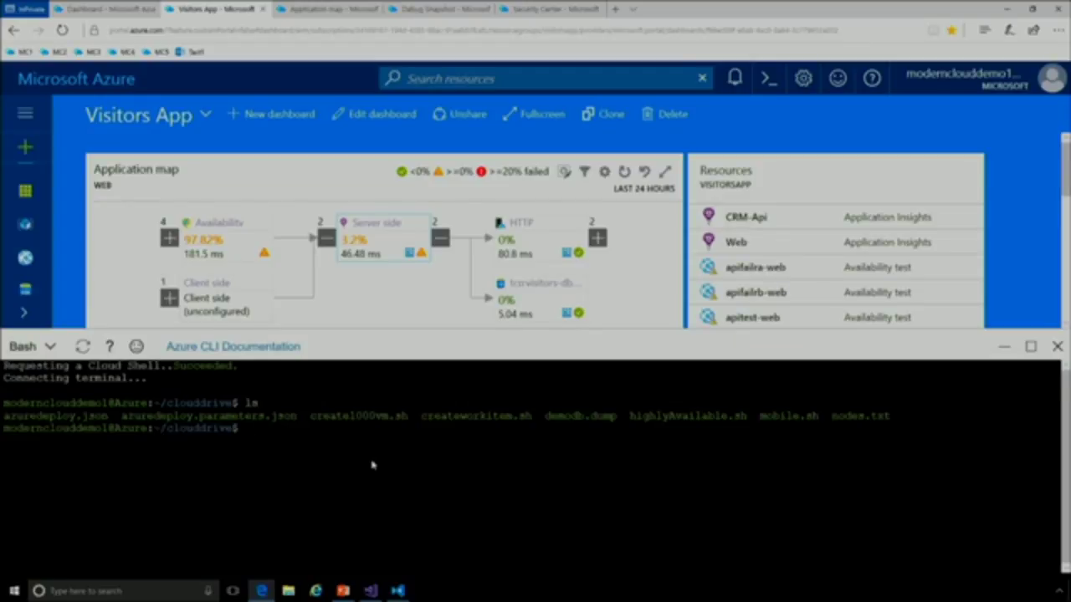
# - Check the running processes in the Cloud Shell with top and quit the process viewer
pyautogui.write('top')
pyautogui.press('Return')
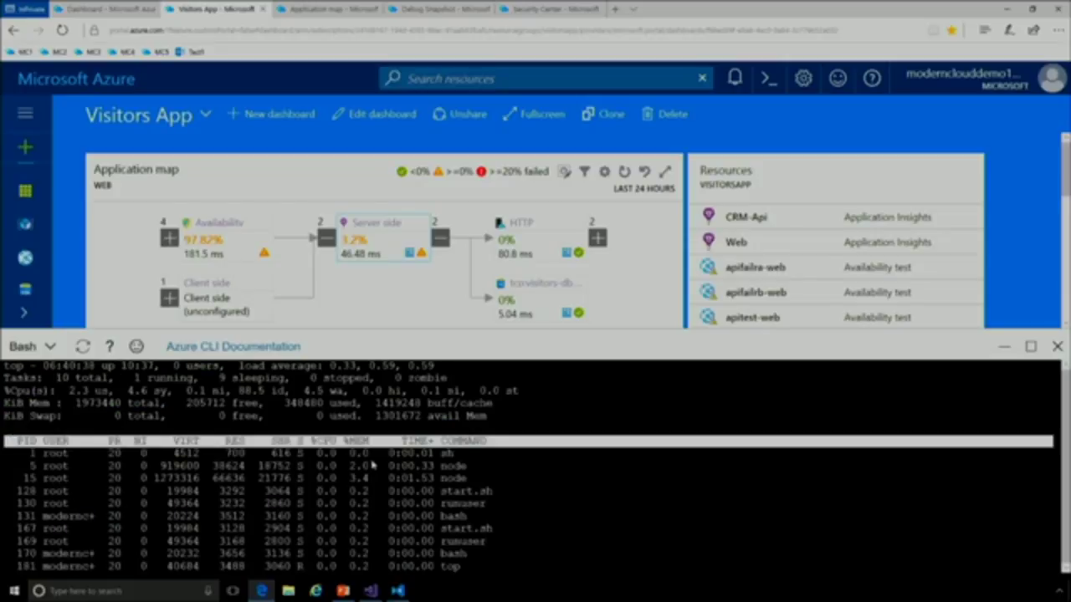
pyautogui.press('q')
pyautogui.press('Return')
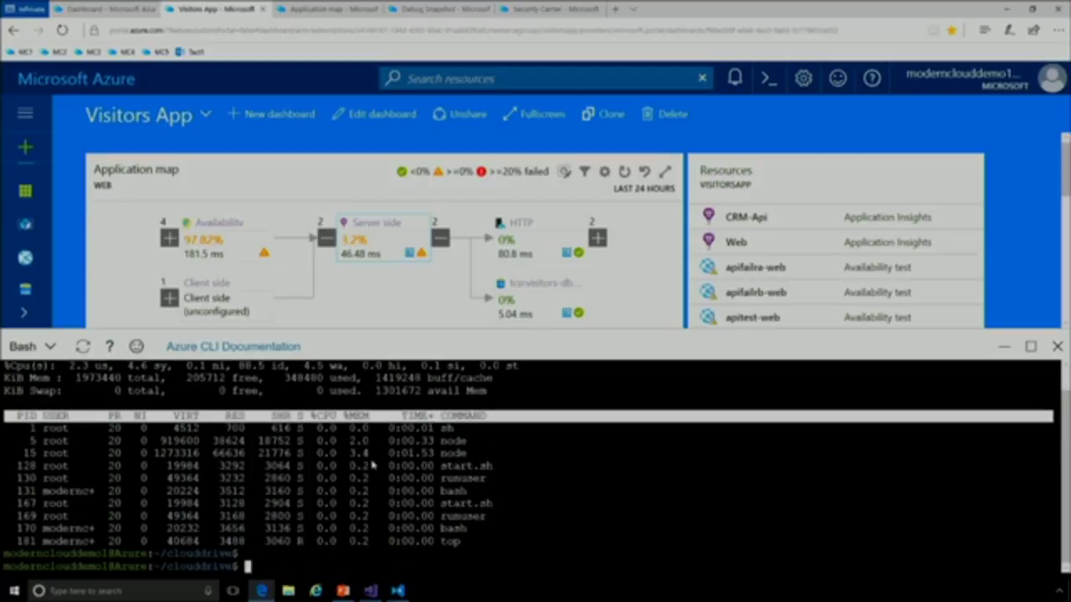
# - List the subscription's virtual machines with az vm list and maximize the Cloud Shell pane
pyautogui.write('az vm list')
pyautogui.press('Return')
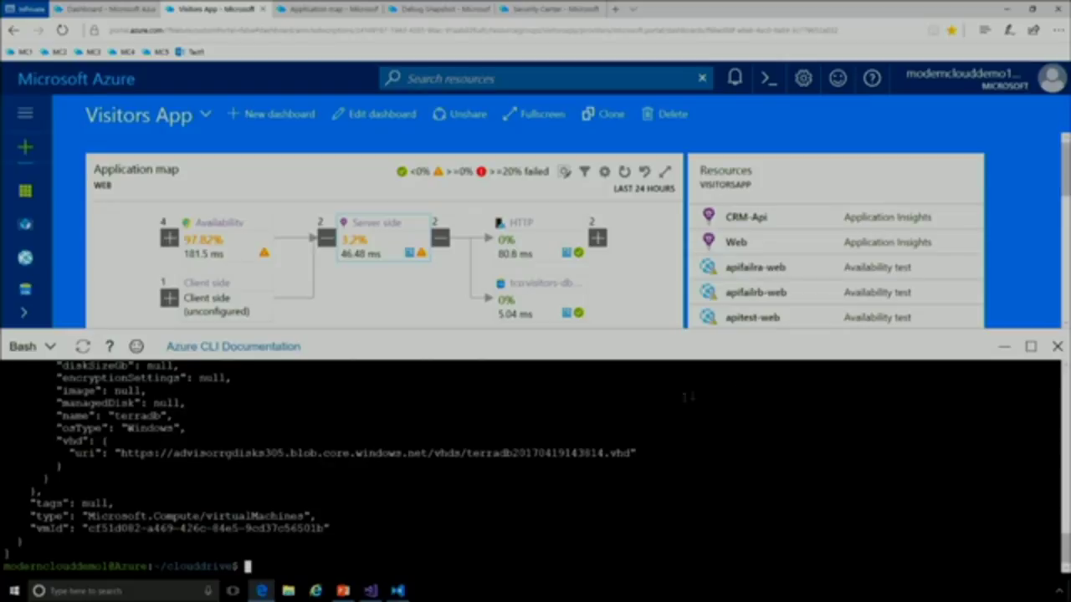
pyautogui.click(1030, 345)
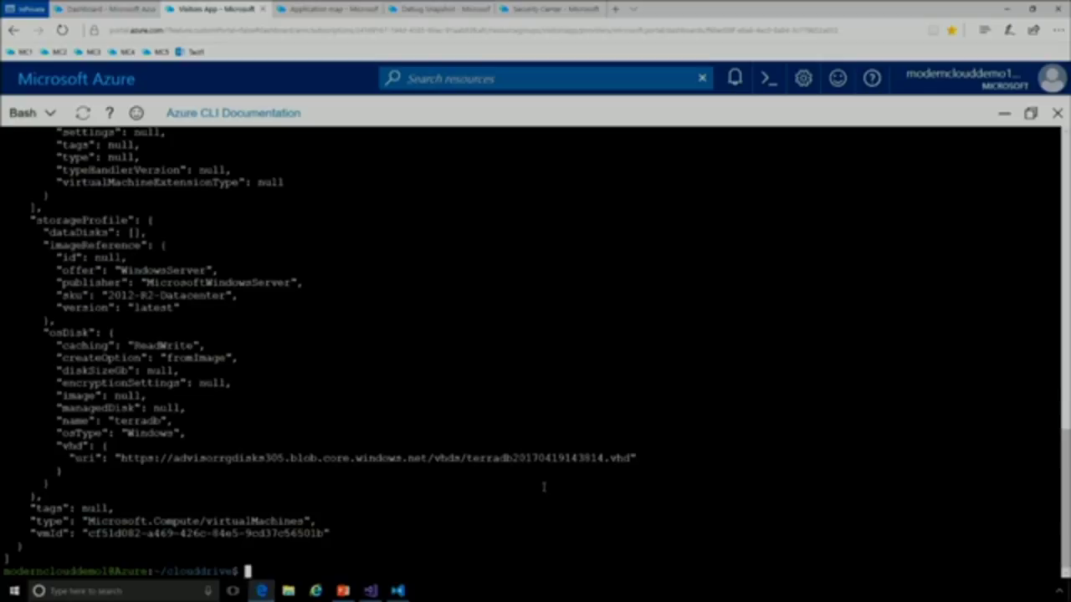
# - List the virtual machines with az vm list --output table, and filter that table with grep "europe"
pyautogui.write('az vm list --outpu')
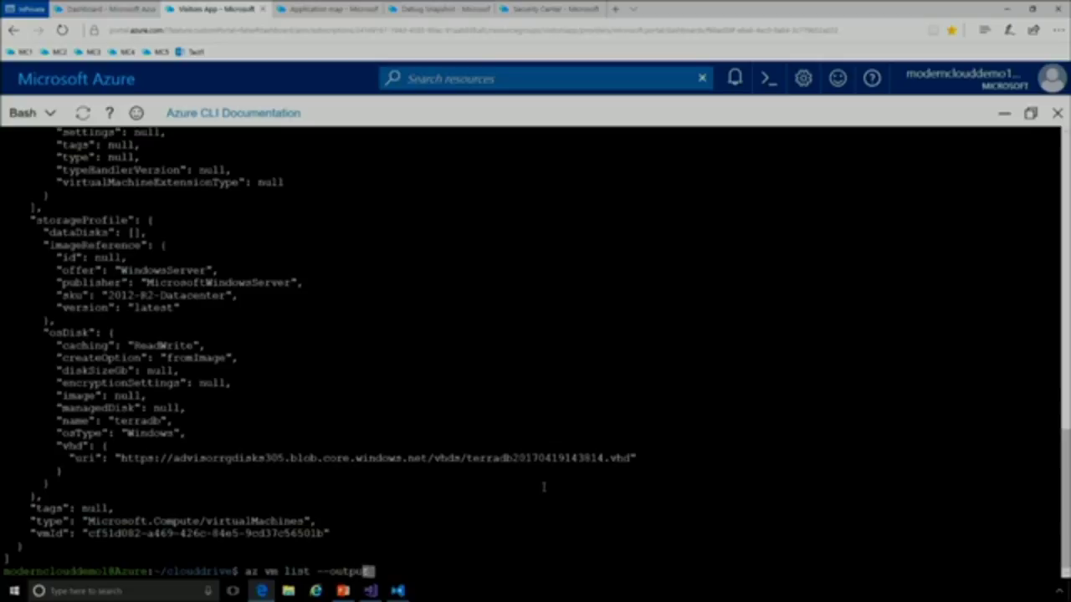
pyautogui.write('t table')
pyautogui.press('Return')
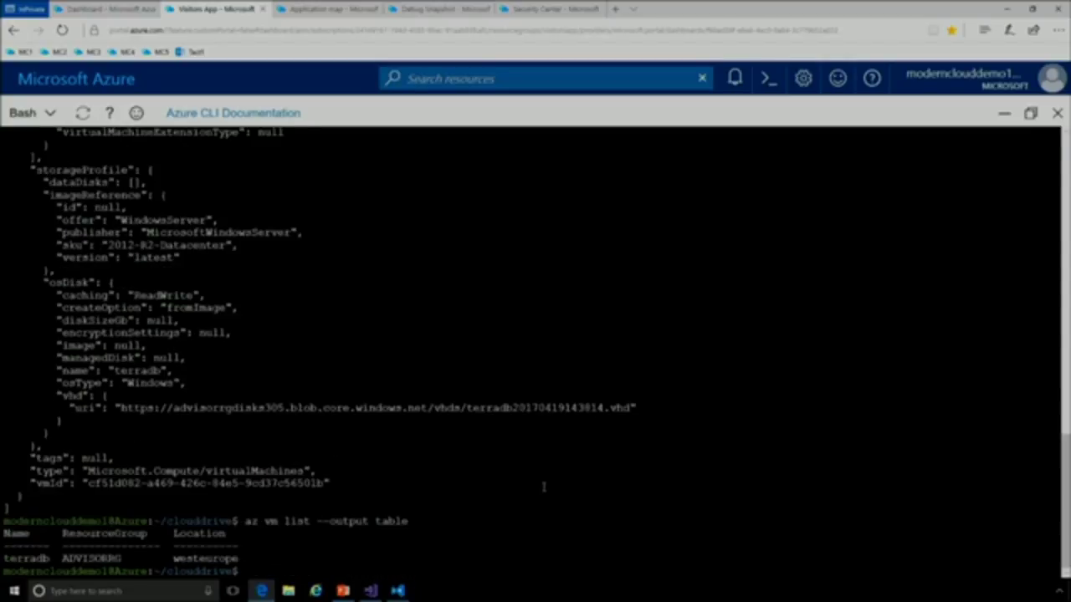
pyautogui.press('Up')
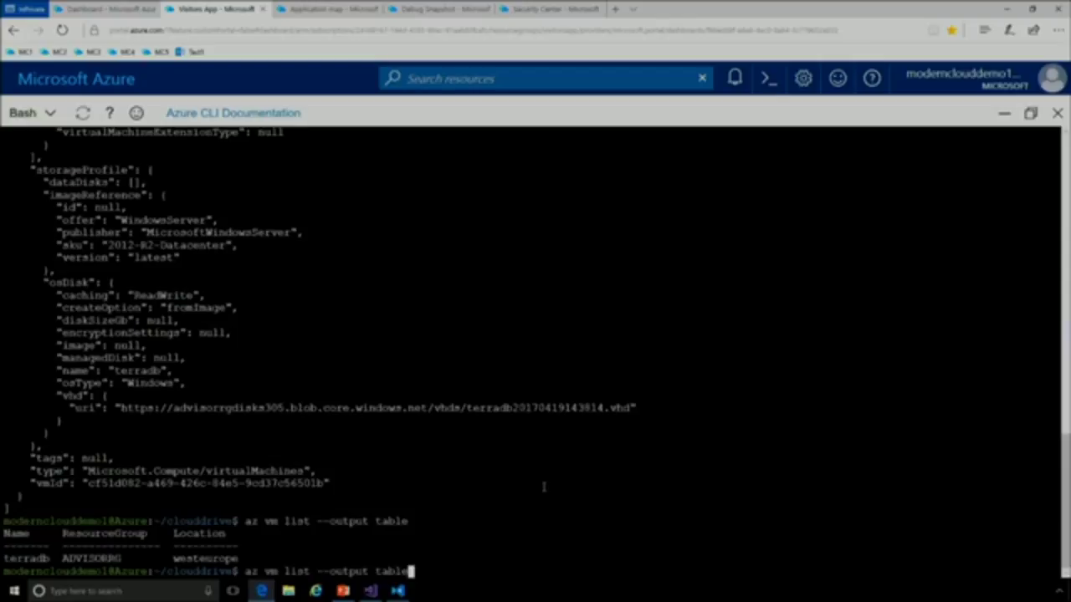
pyautogui.write('| grep "europe"')
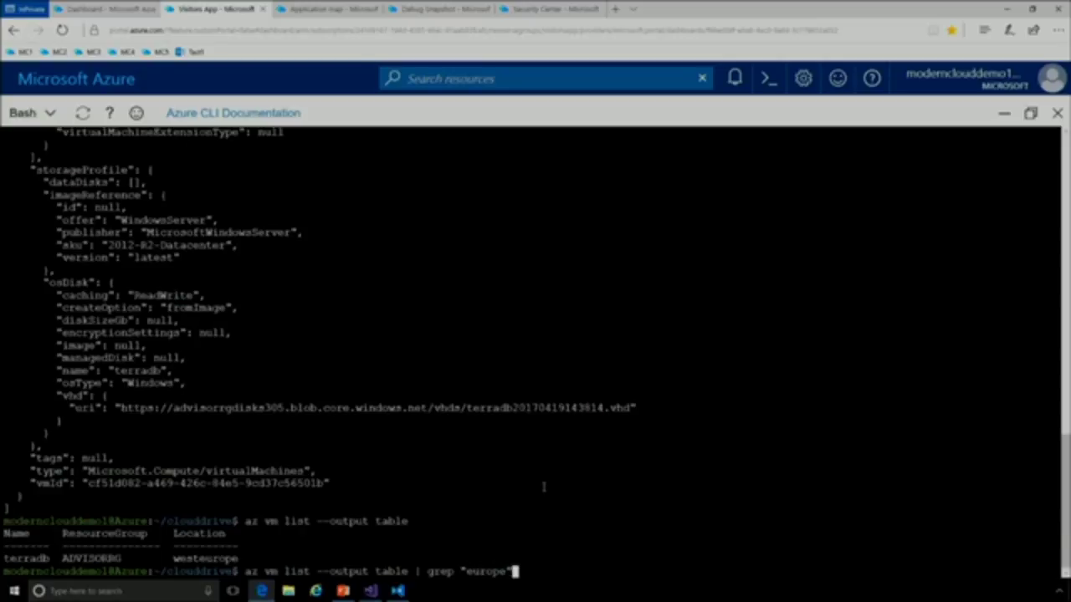
pyautogui.press('Return')
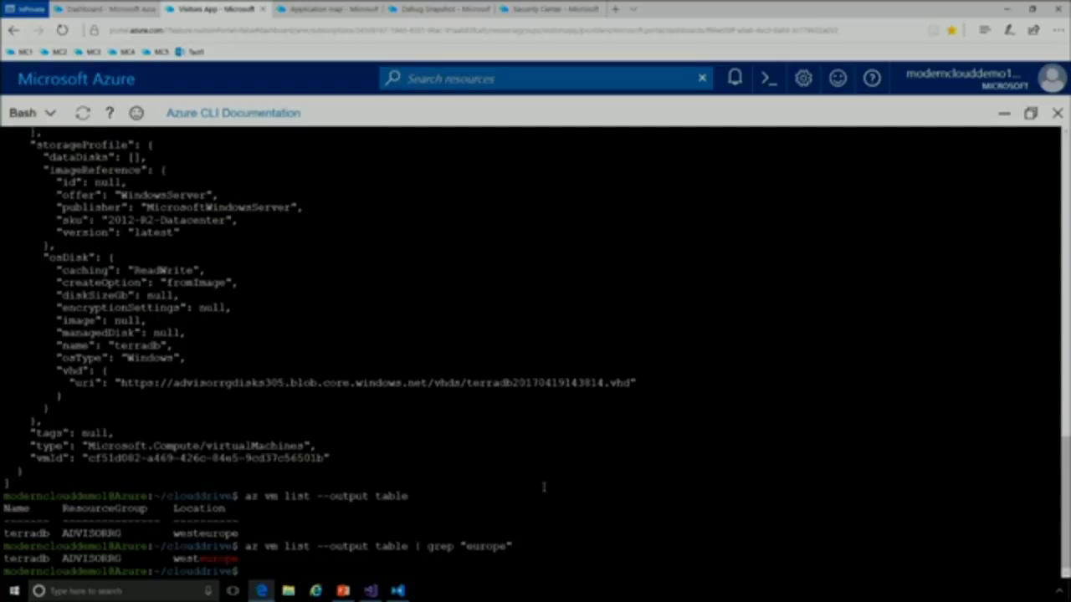
# - Run az without arguments and look through the Azure CLI base commands
pyautogui.write('az')
pyautogui.press('Return')
pyautogui.scroll(8, 544, 487)
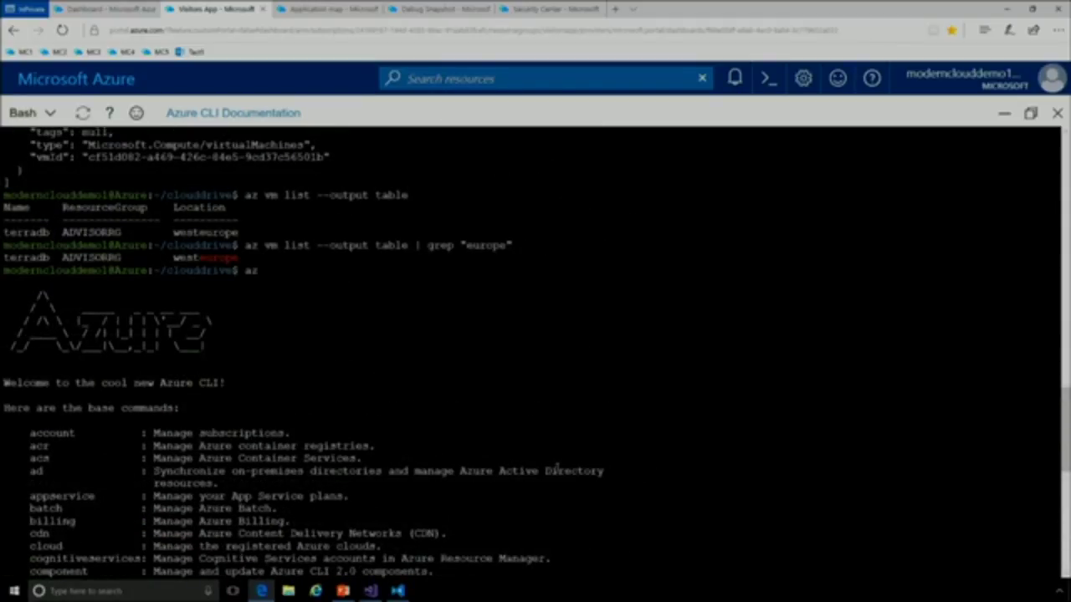
pyautogui.scroll(-2, 554, 467)
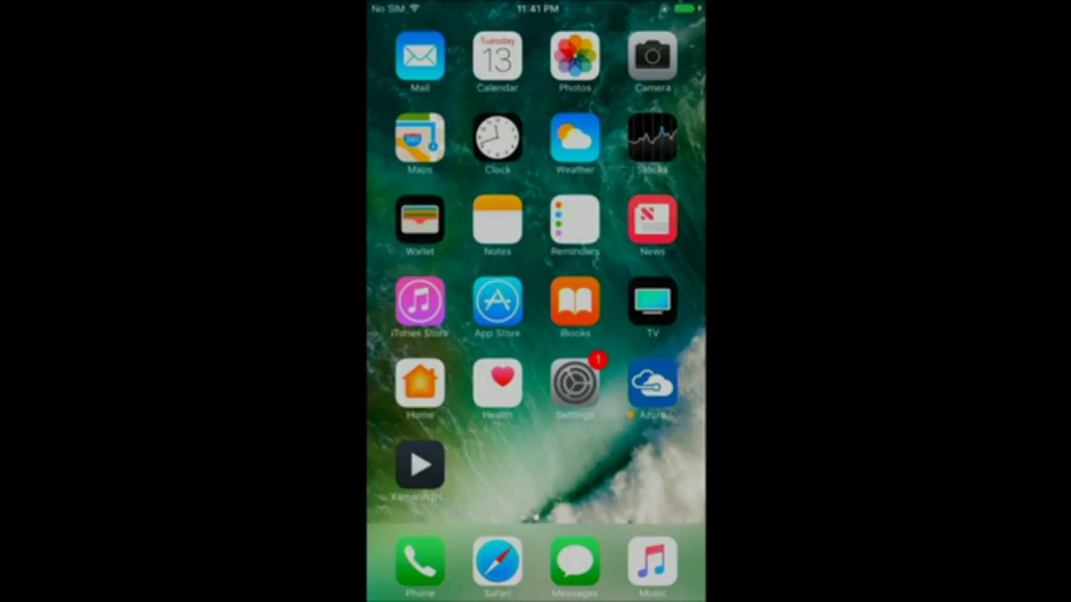
# - Launch the Azure mobile app on the phone and open the VisitorsWeb web app from all resources
pyautogui.click(652, 384)
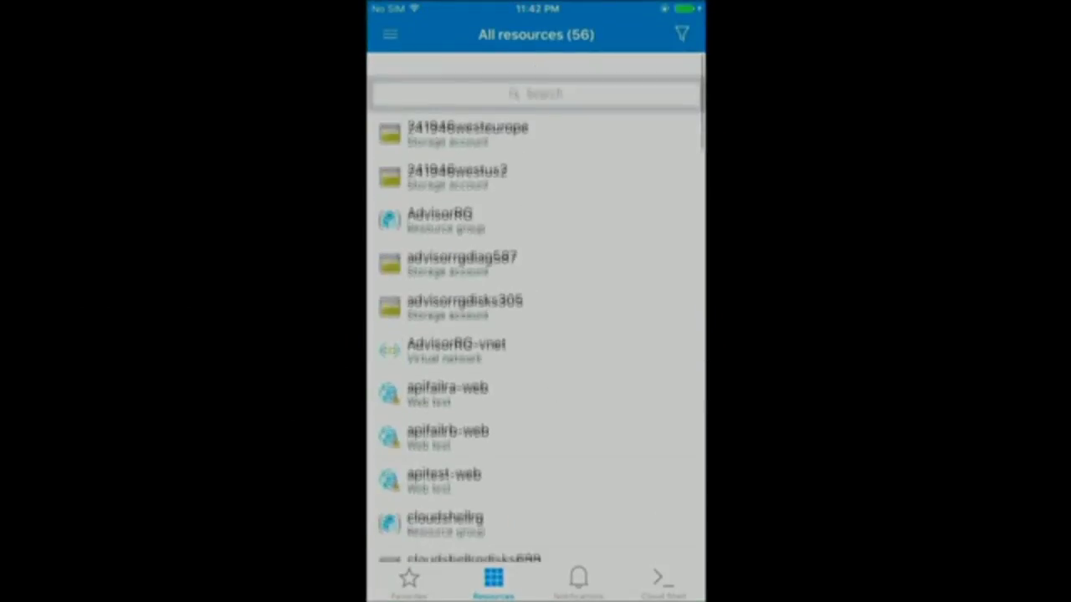
pyautogui.scroll(-20, 536, 310)
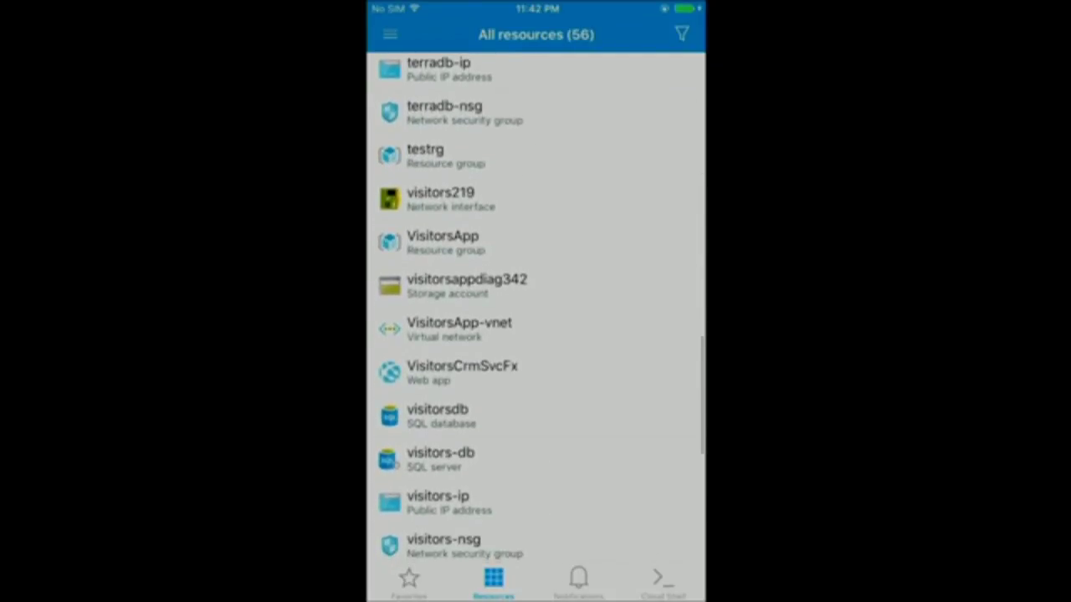
pyautogui.scroll(-5, 536, 310)
pyautogui.scroll(2, 536, 310)
pyautogui.click(443, 249)
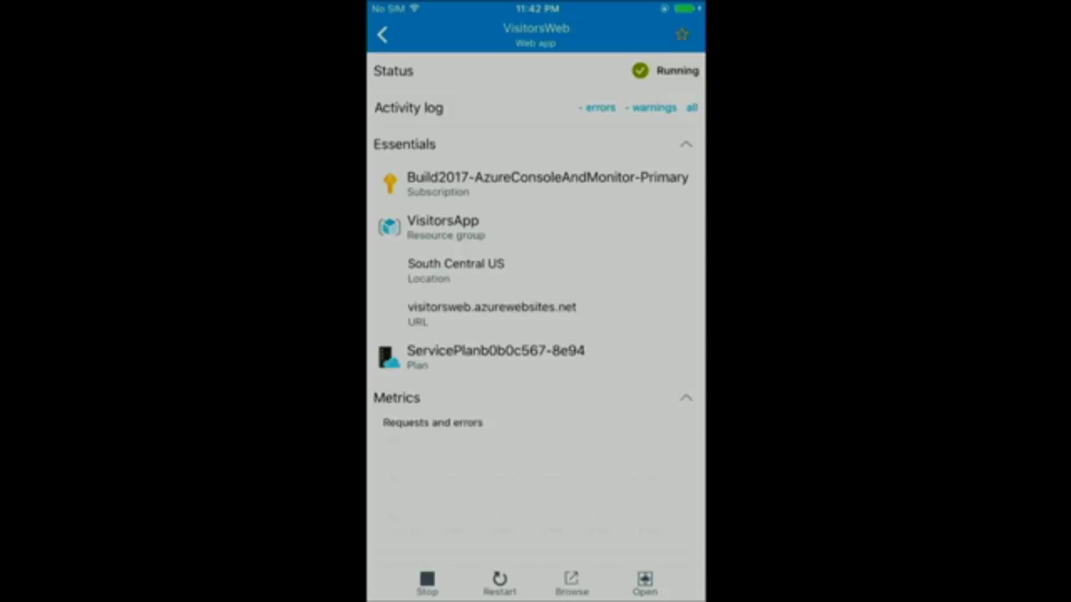
# - Review the VisitorsWeb essentials, requests and errors metrics and properties, and leave its details page
pyautogui.scroll(-3, 535, 334)
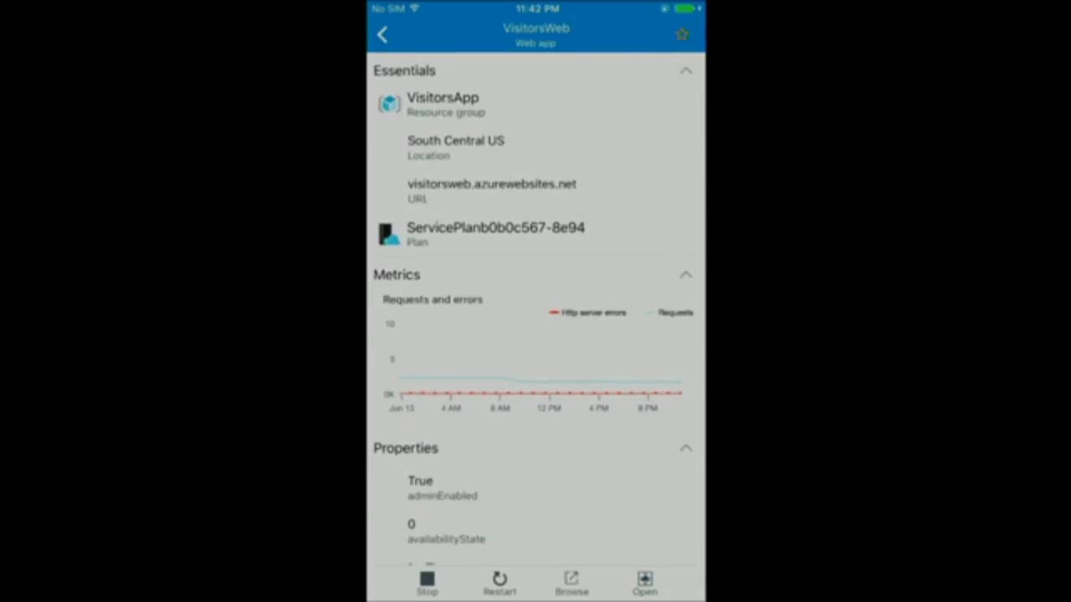
pyautogui.scroll(-2, 535, 335)
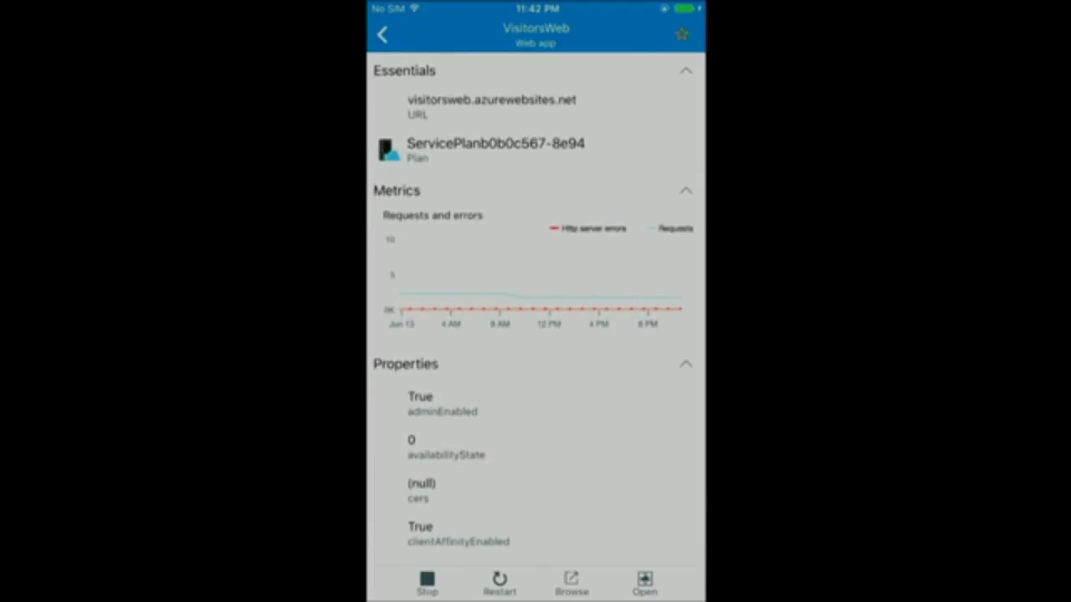
pyautogui.click(382, 34)
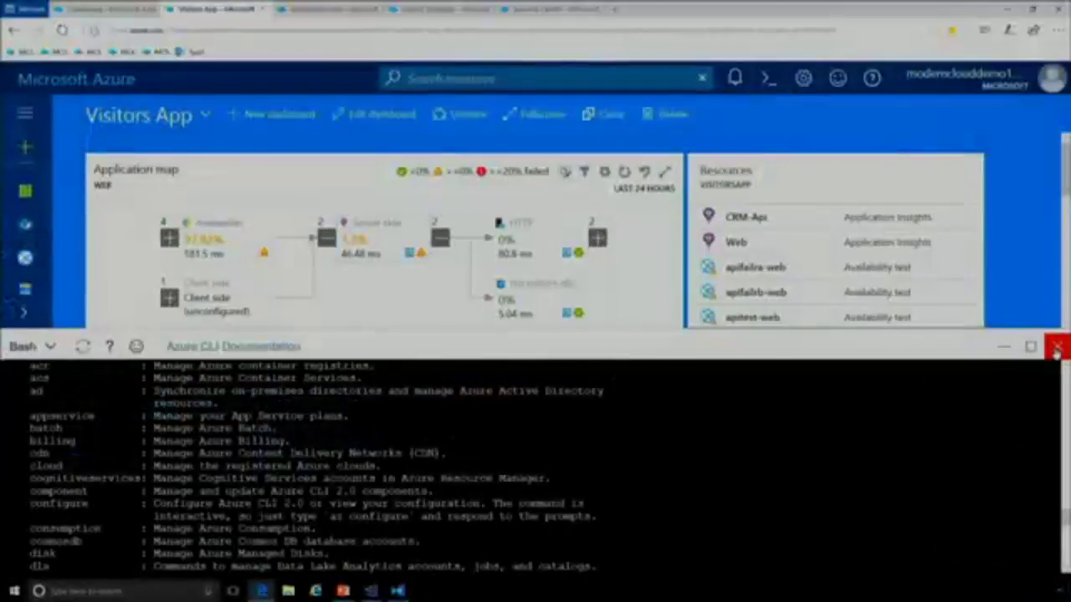
# - Close the portal's Cloud Shell and examine the full Web application map, including the Availability component
pyautogui.click(1056, 347)
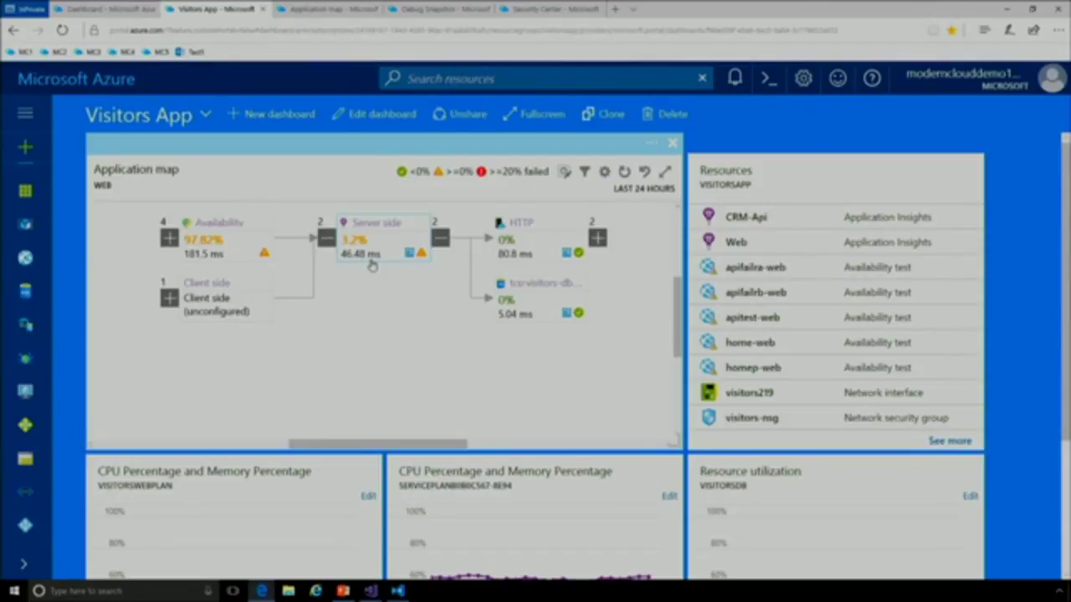
pyautogui.click(335, 9)
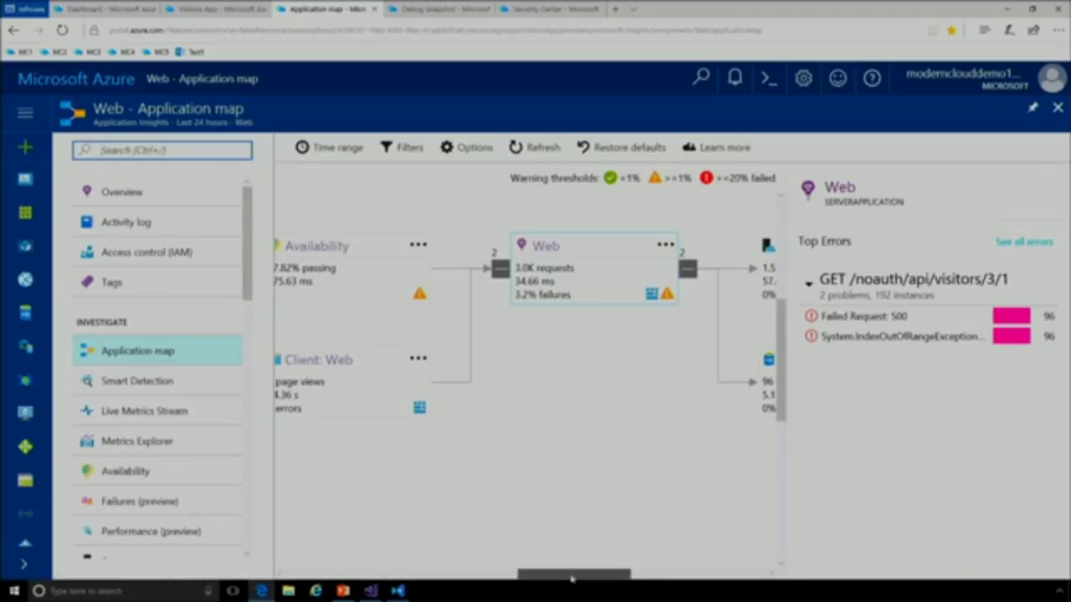
pyautogui.moveTo(538, 562); pyautogui.dragTo(590, 564)
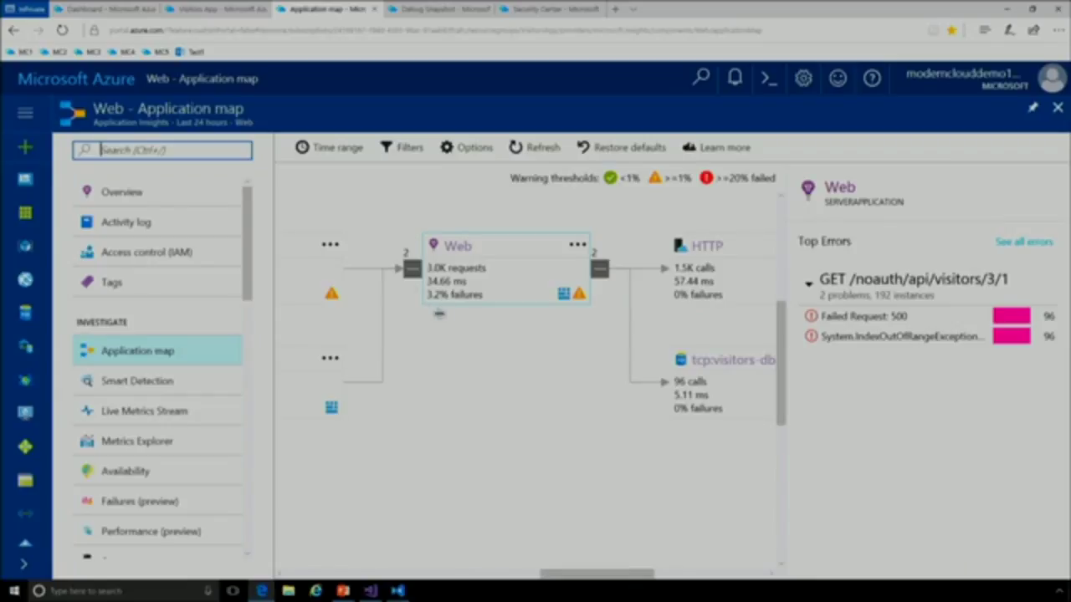
pyautogui.moveTo(586, 574); pyautogui.dragTo(548, 573)
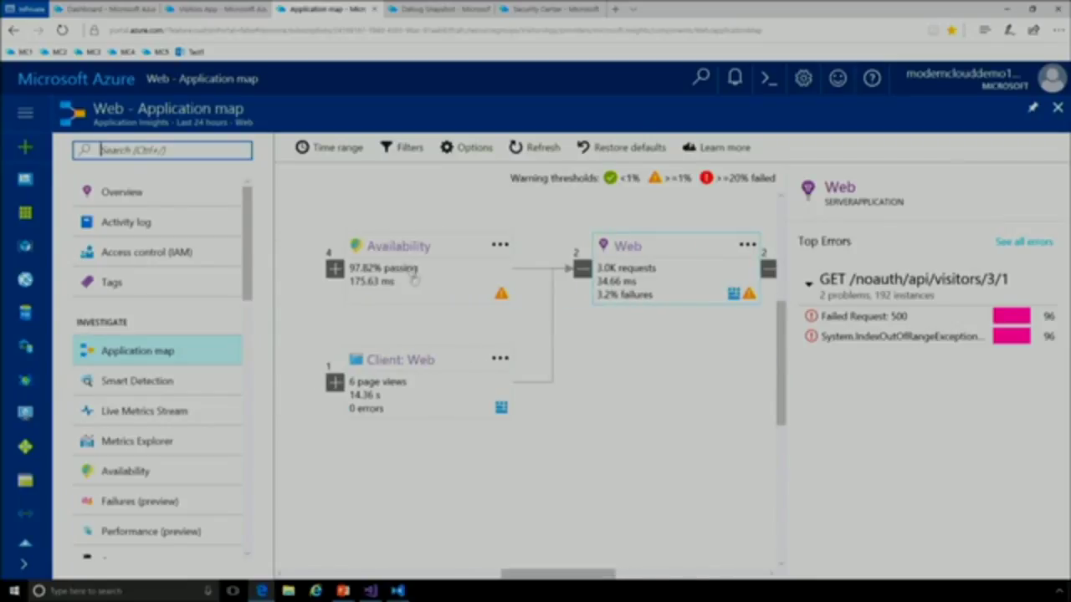
pyautogui.click(400, 253)
pyautogui.moveTo(681, 574); pyautogui.dragTo(698, 574)
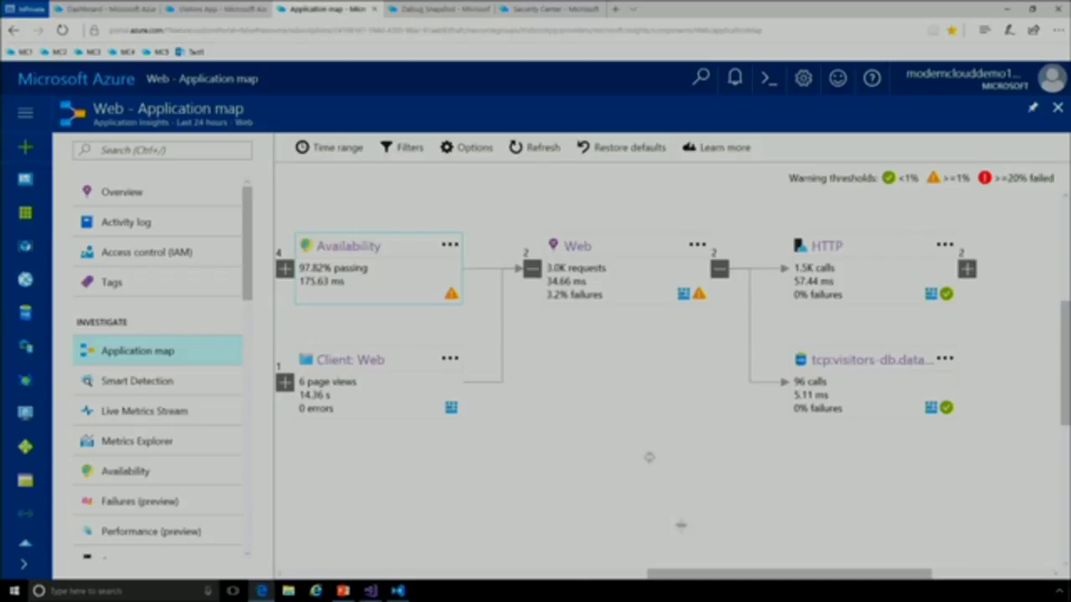
# - Open the System.IndexOutOfRangeException error from the Web component's top errors and examine its details and call stack
pyautogui.click(573, 255)
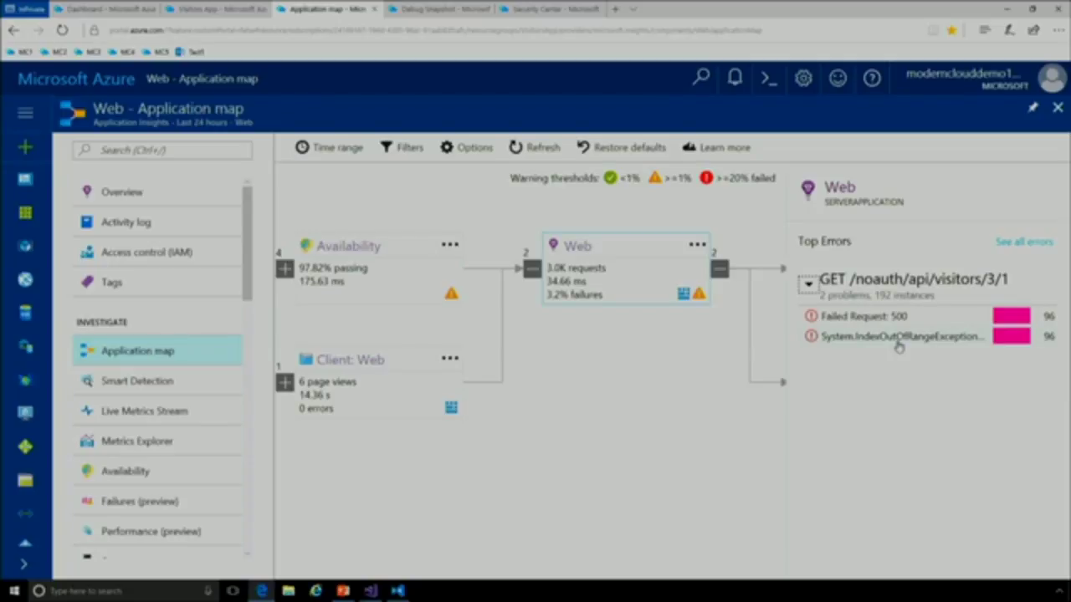
pyautogui.click(900, 341)
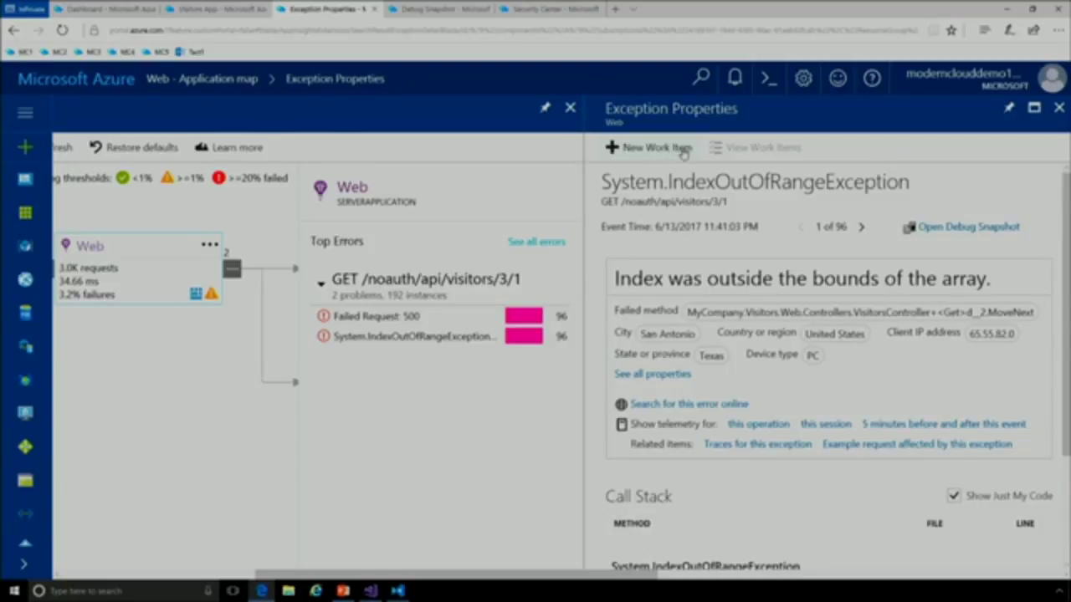
pyautogui.scroll(-2, 774, 317)
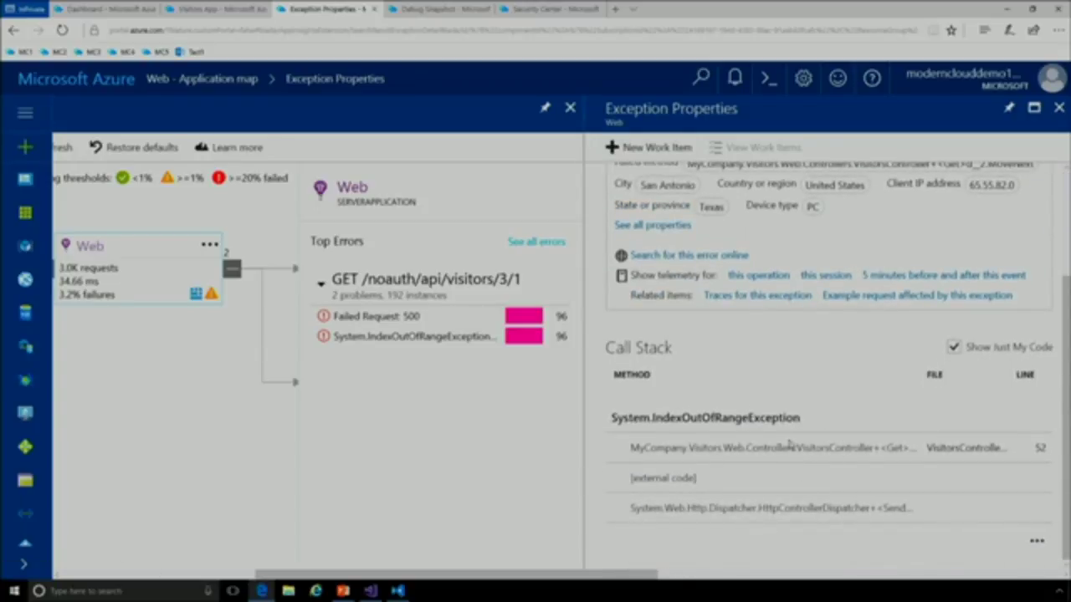
pyautogui.scroll(2, 790, 443)
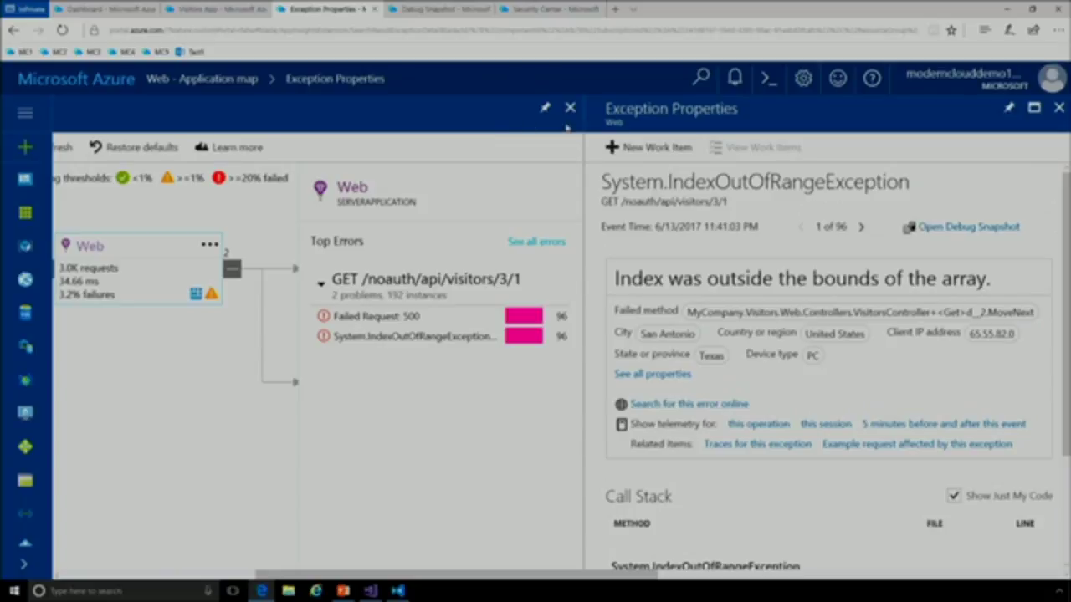
# - Open the exception's debug snapshot and examine its call stack and local variables
pyautogui.click(432, 11)
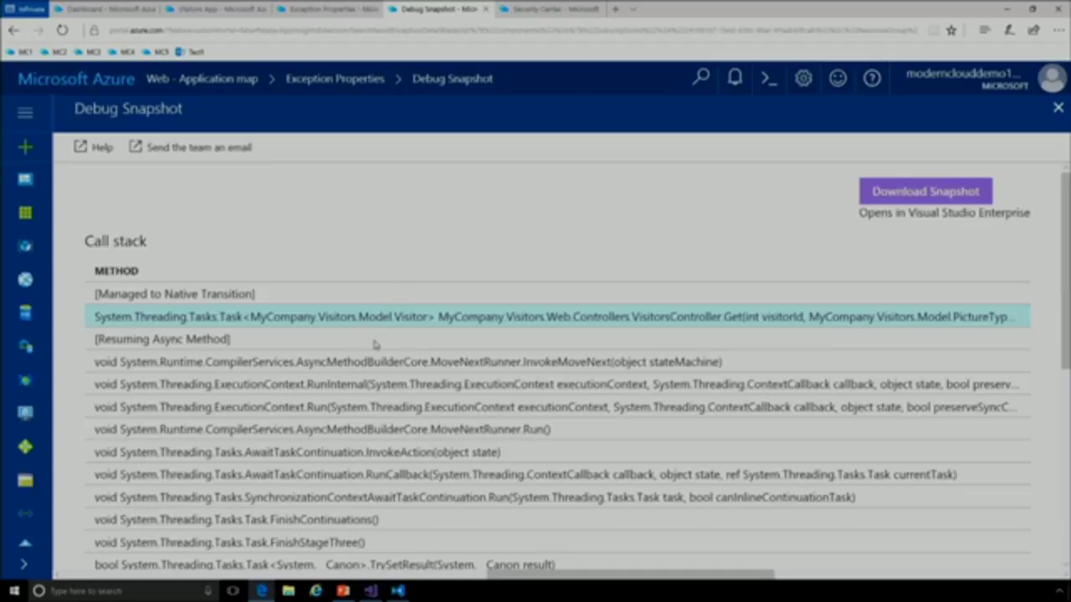
pyautogui.scroll(-8, 409, 443)
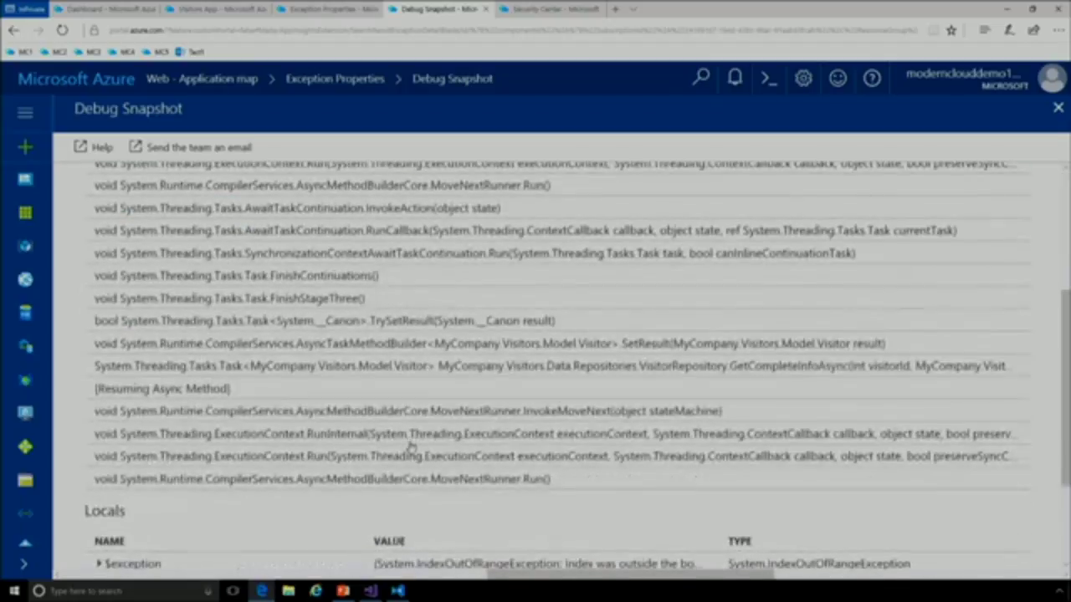
pyautogui.scroll(8, 410, 443)
pyautogui.scroll(-2, 411, 447)
pyautogui.scroll(-5, 410, 447)
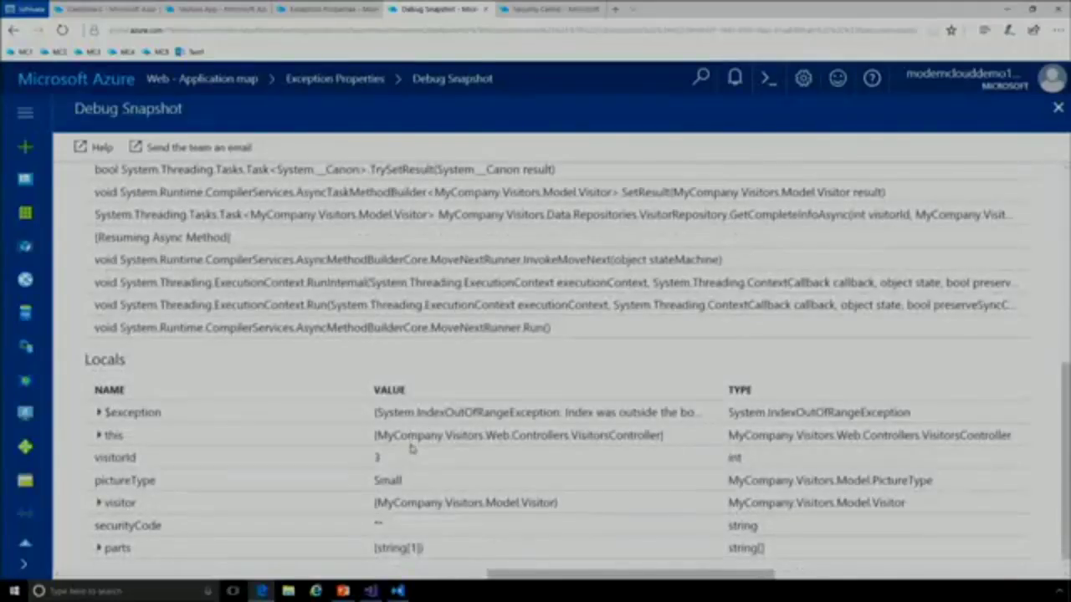
pyautogui.scroll(7, 414, 467)
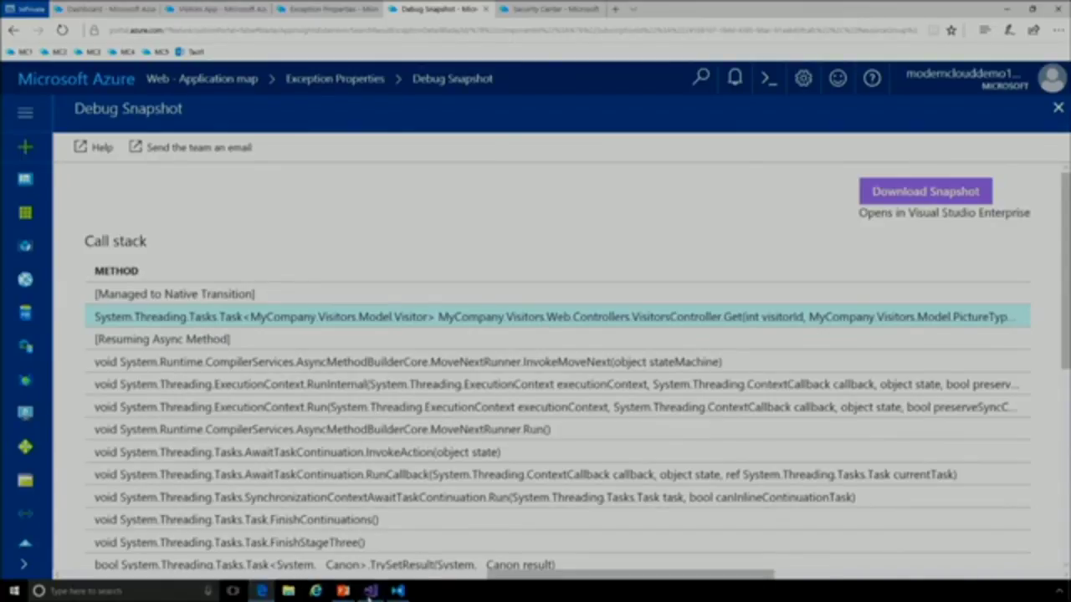
# - Switch to Visual Studio and start managed debugging from the snapshot's minidump summary
pyautogui.moveTo(370, 594)
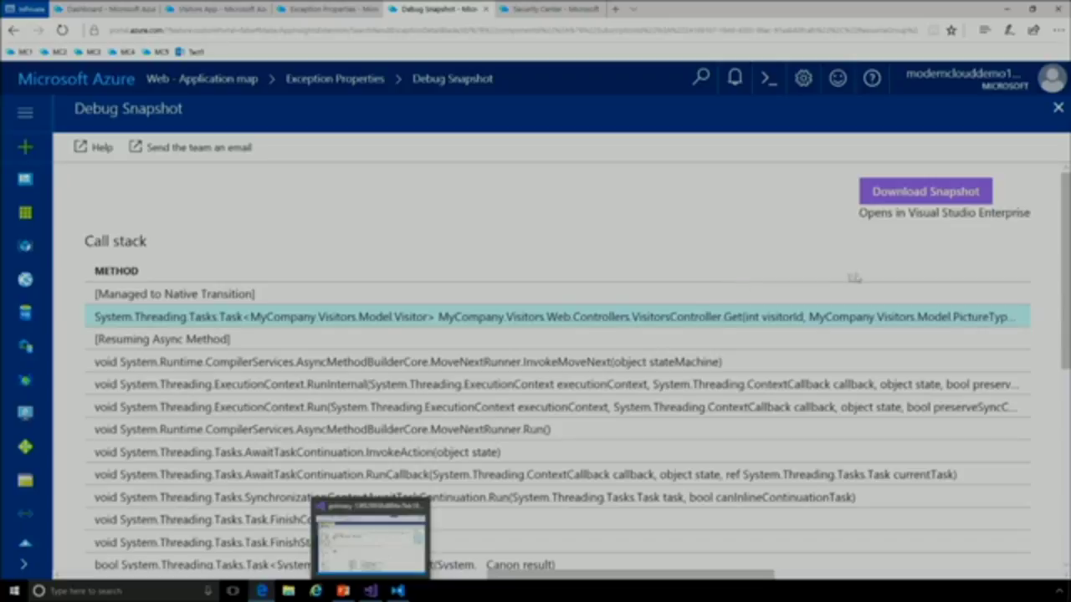
pyautogui.click(369, 592)
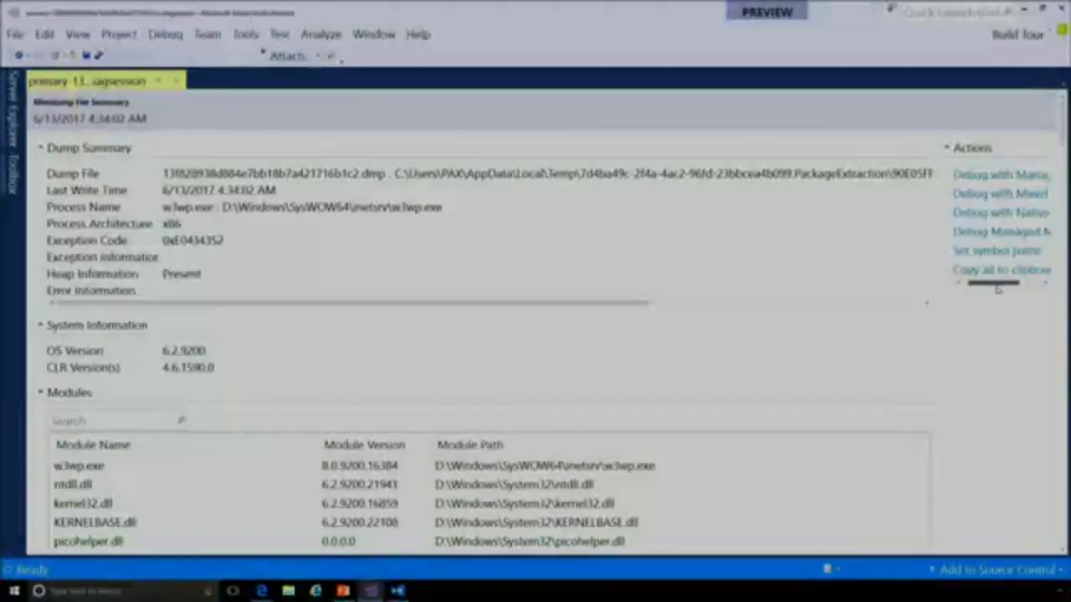
pyautogui.moveTo(997, 288)
pyautogui.mouseDown()
pyautogui.moveTo(1035, 288)
pyautogui.moveTo(989, 286)
pyautogui.mouseUp()
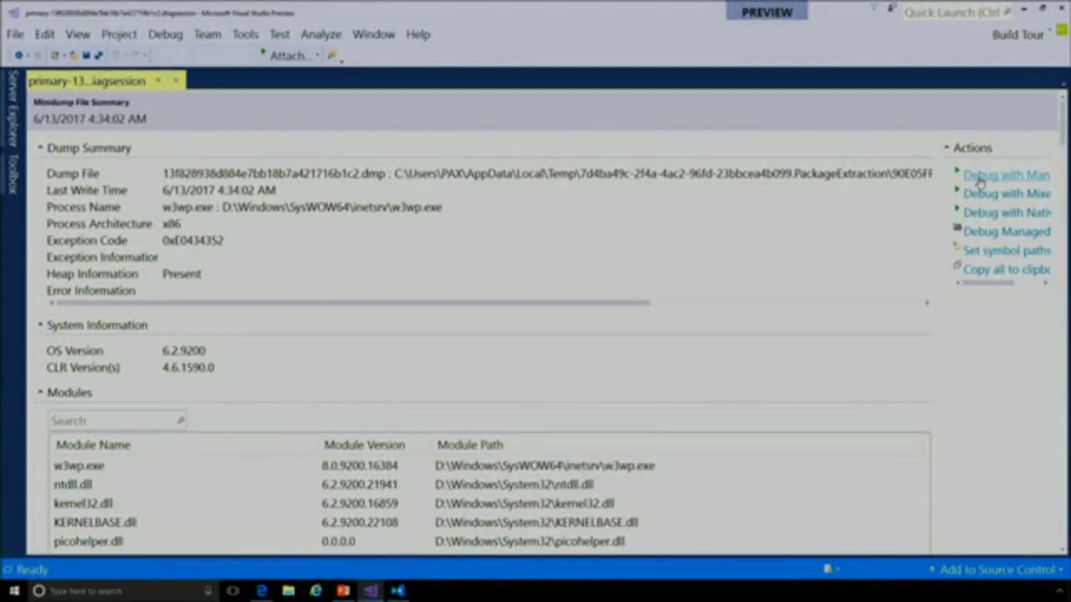
pyautogui.click(980, 179)
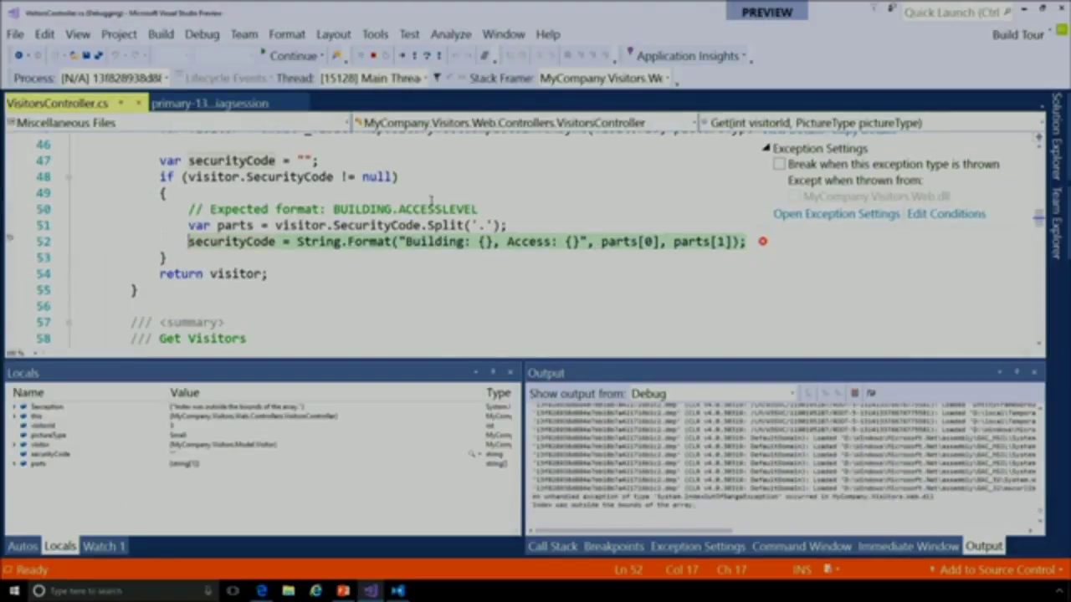
# - Inspect the parts variable's value in VisitorsController.cs, highlight parts[1] on line 52, and minimize Visual Studio
pyautogui.moveTo(248, 224)
pyautogui.click(233, 224)
pyautogui.moveTo(232, 225)
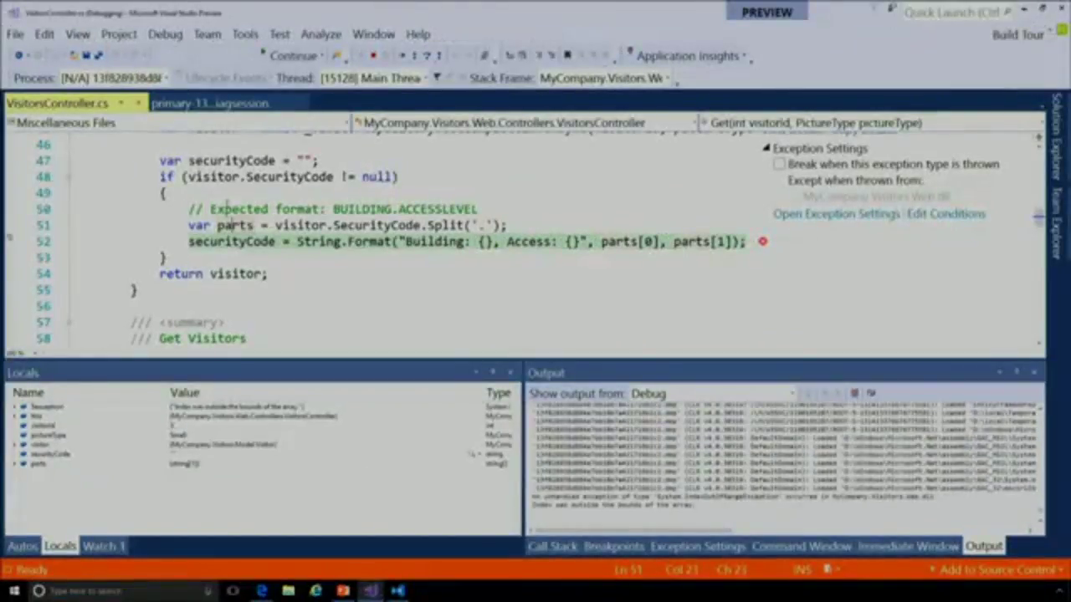
pyautogui.moveTo(216, 237)
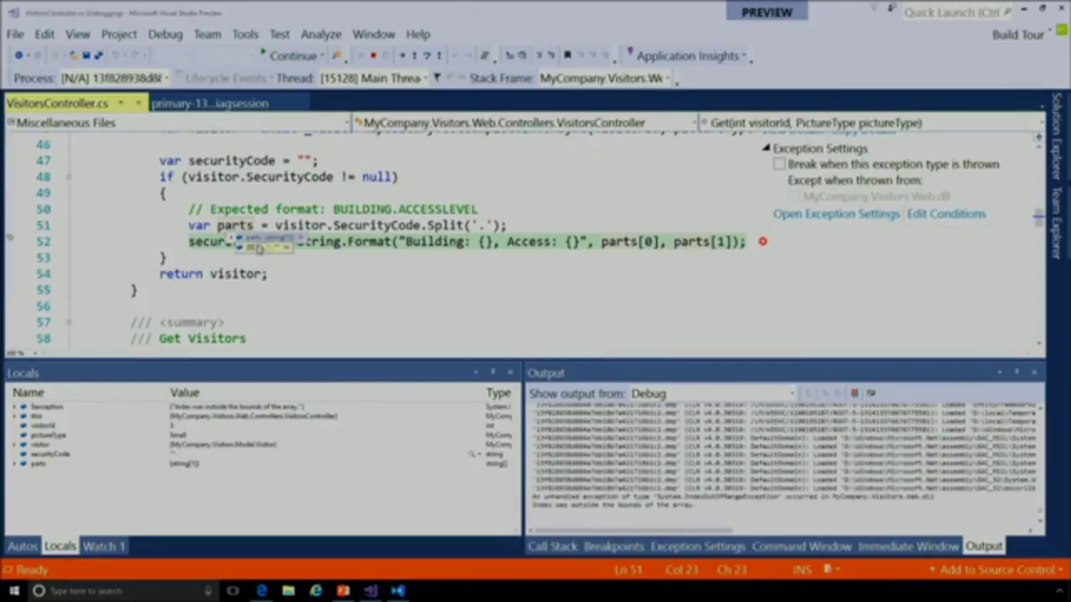
pyautogui.click(356, 269)
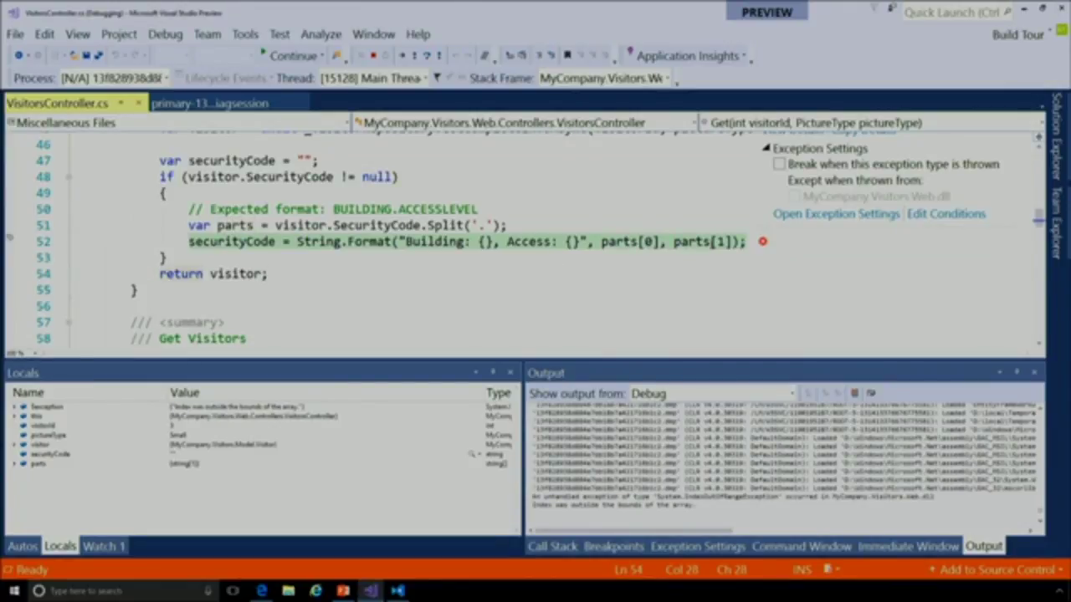
pyautogui.moveTo(731, 242); pyautogui.dragTo(672, 242)
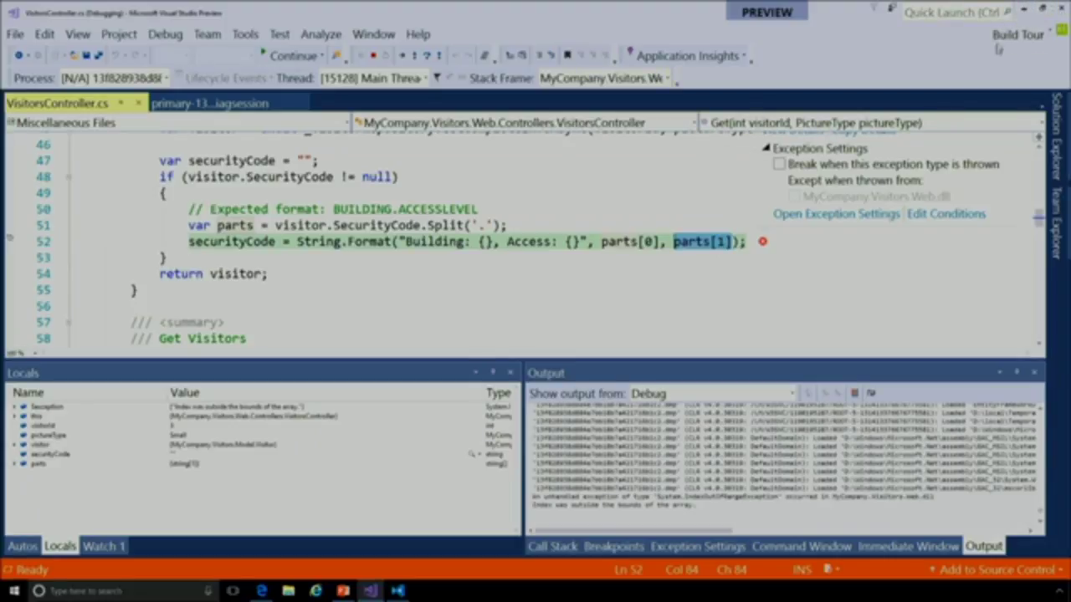
pyautogui.click(1020, 8)
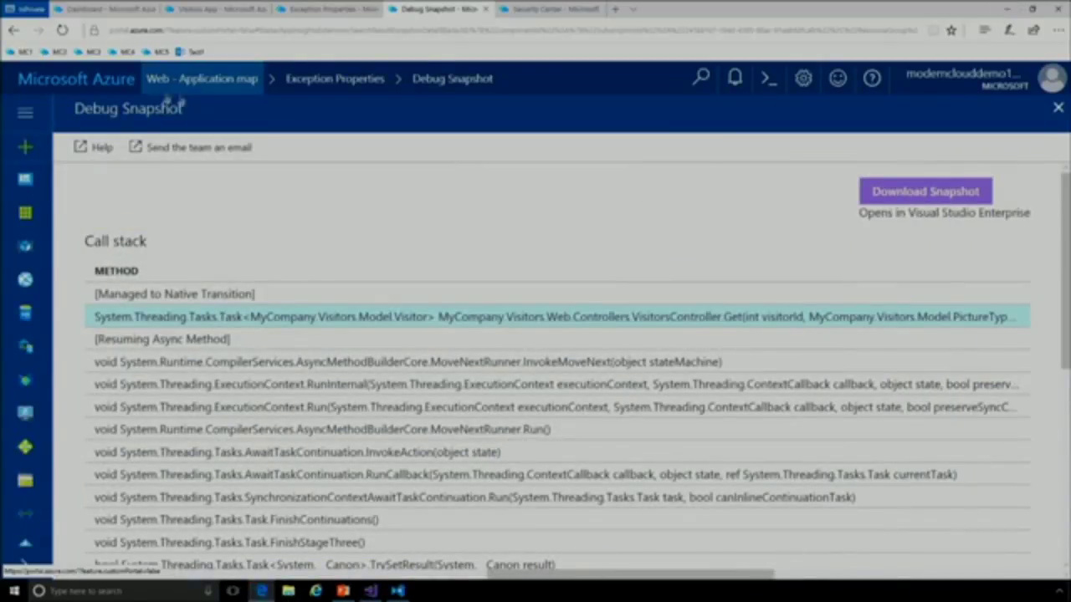
# - Go to the Security Center overview, review the full list of recommendations and close it
pyautogui.click(540, 10)
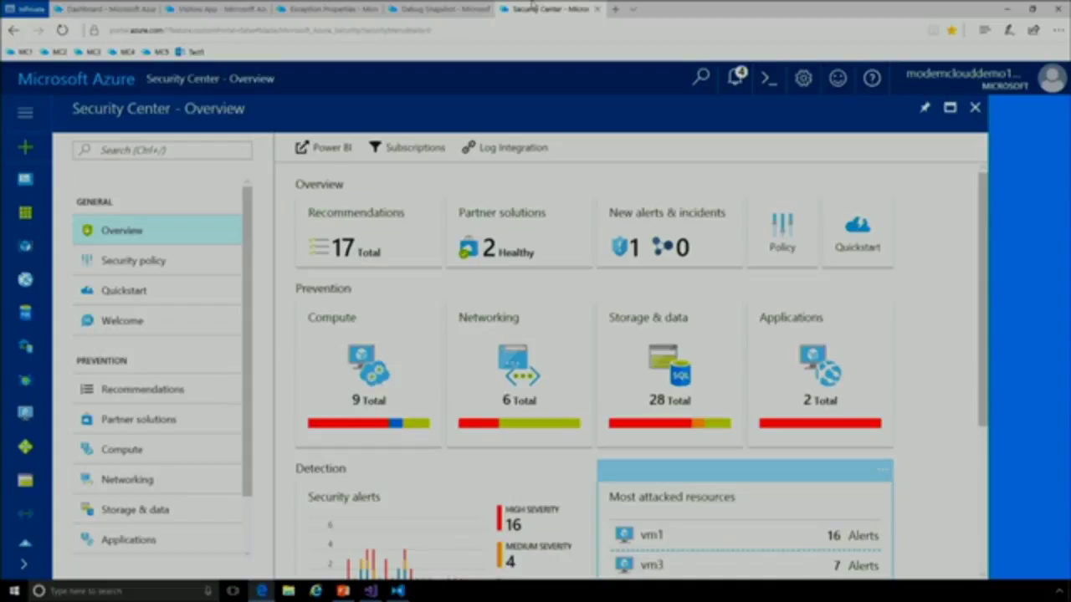
pyautogui.click(333, 211)
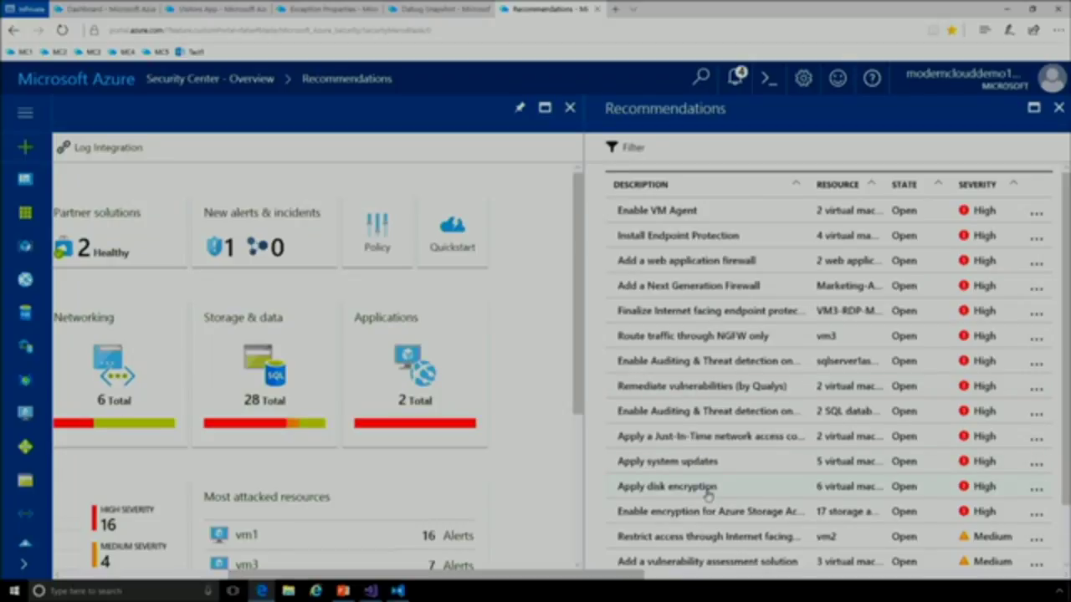
pyautogui.scroll(-2, 706, 493)
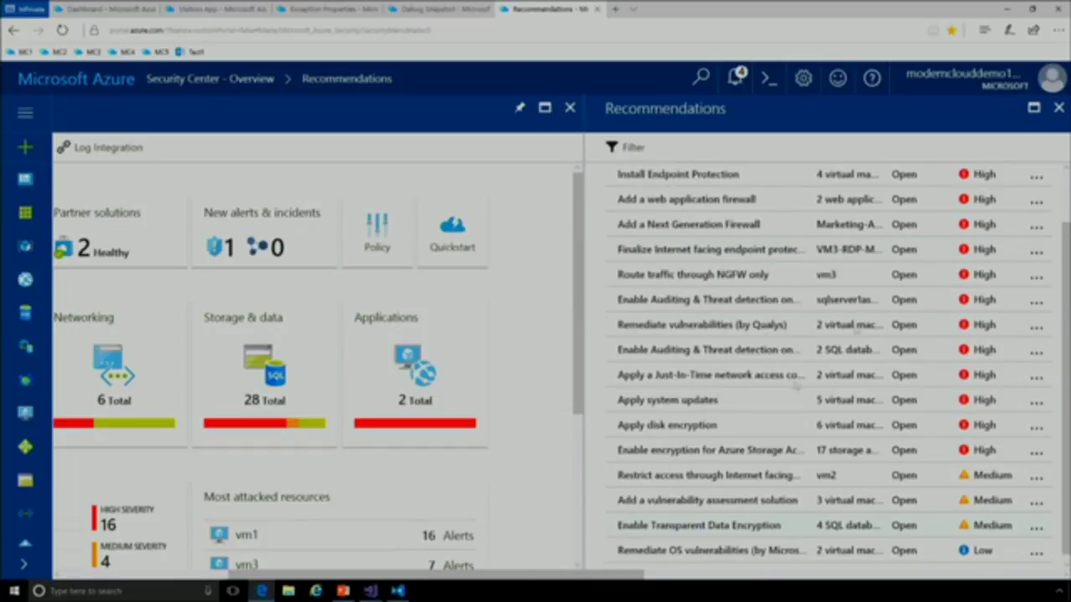
pyautogui.click(1058, 107)
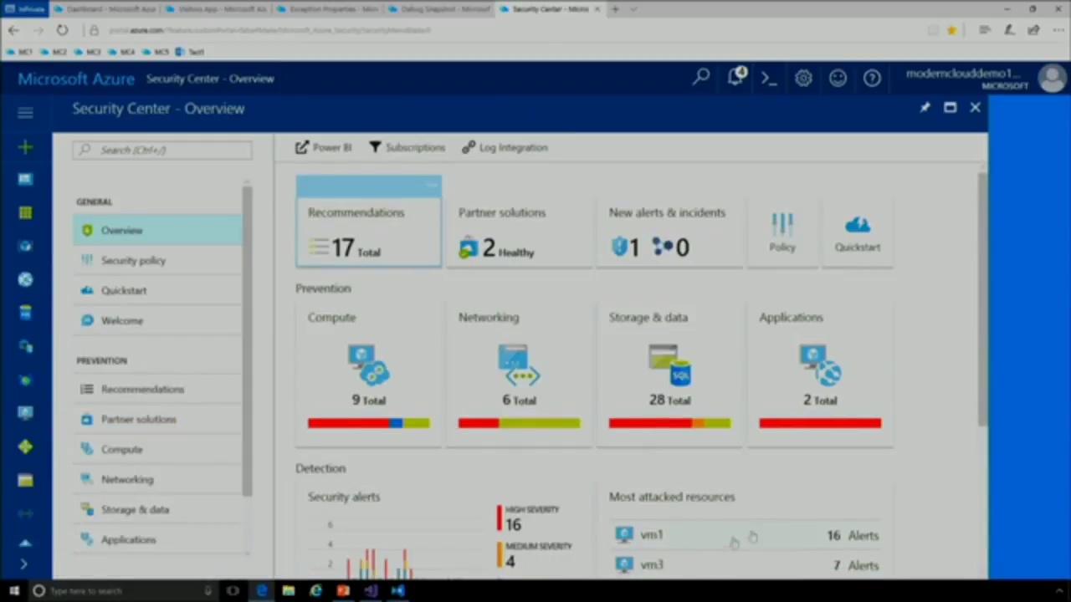
# - Open the security alerts of vm1 from the most attacked resources and examine the alert chart and list
pyautogui.scroll(-3, 751, 464)
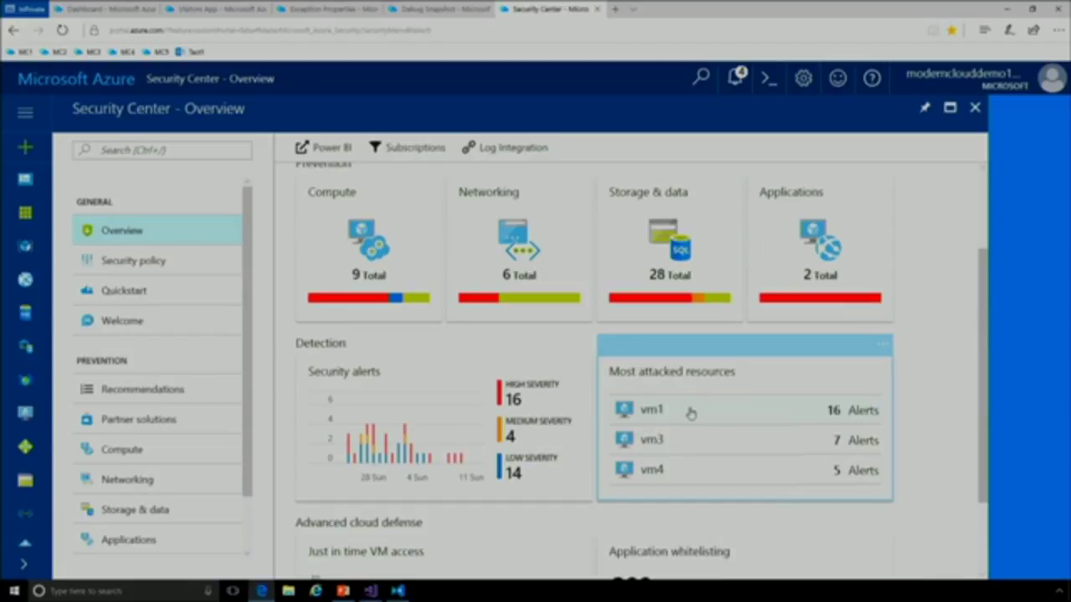
pyautogui.click(689, 411)
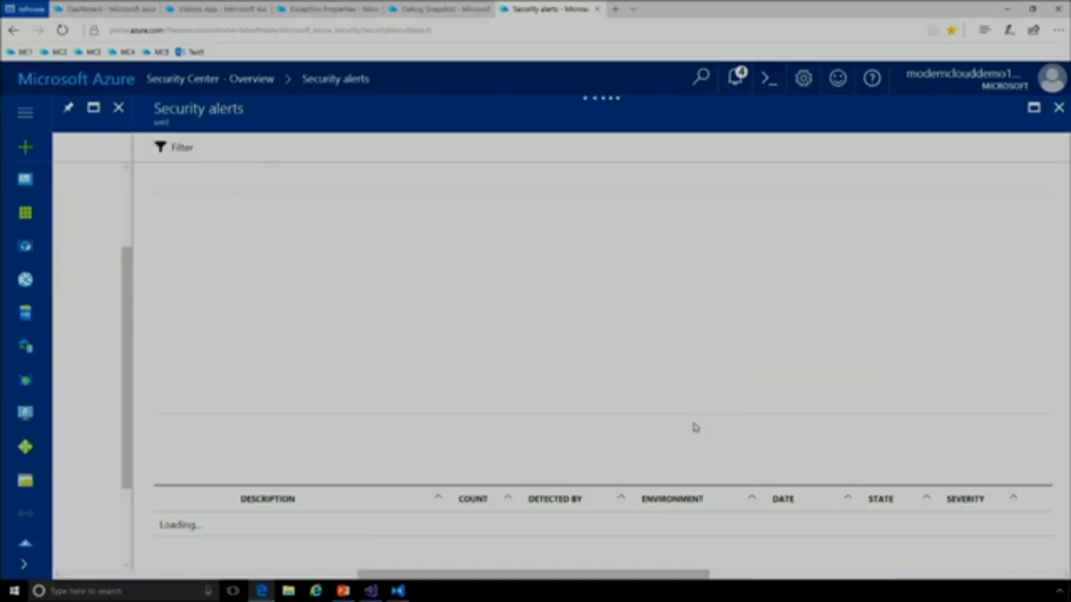
pyautogui.scroll(-1, 686, 411)
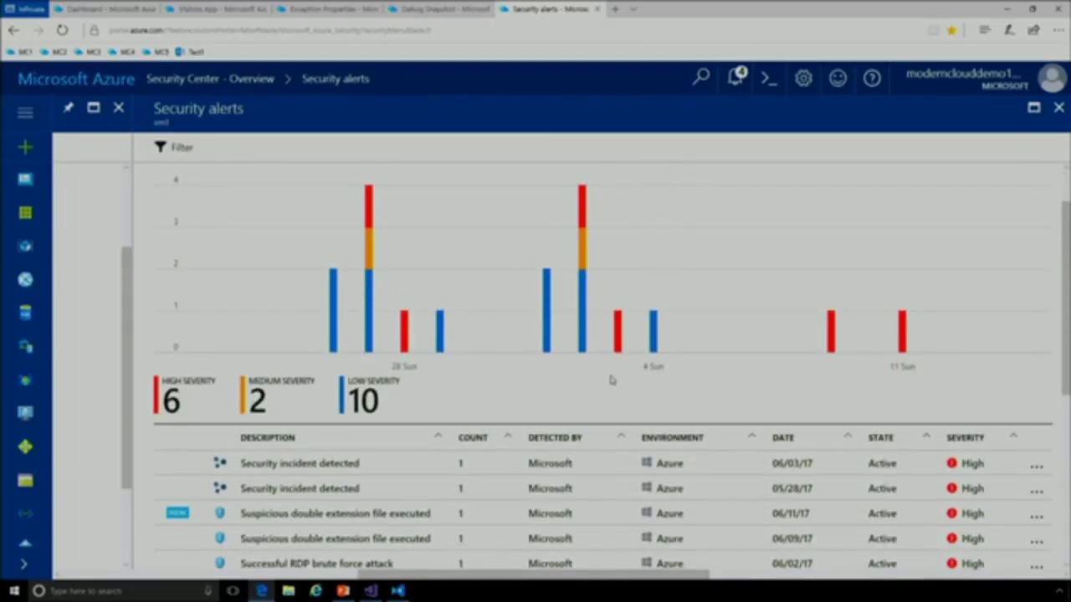
pyautogui.scroll(-1, 591, 381)
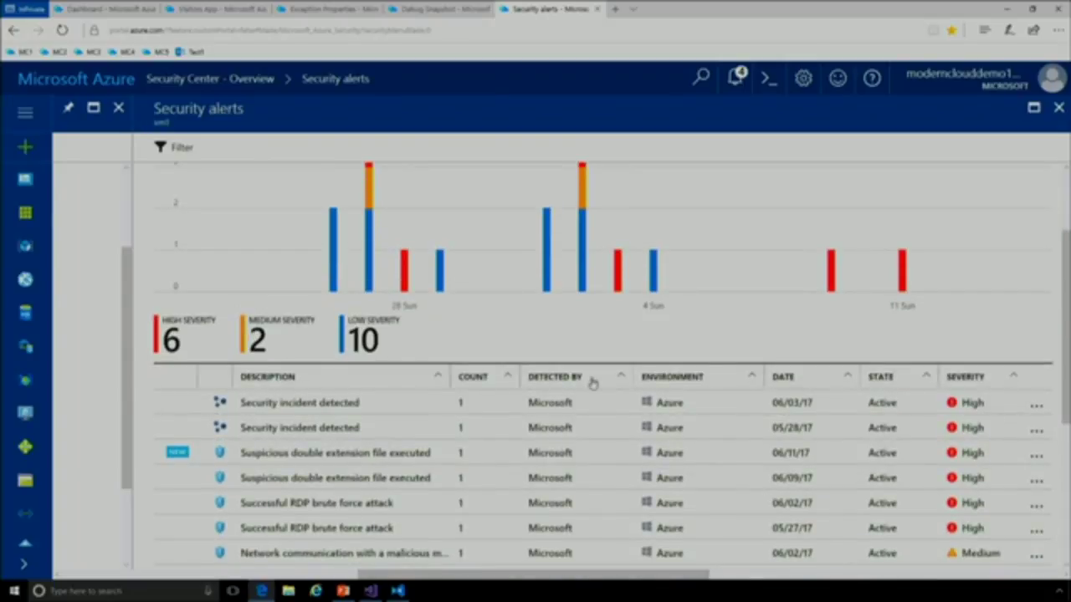
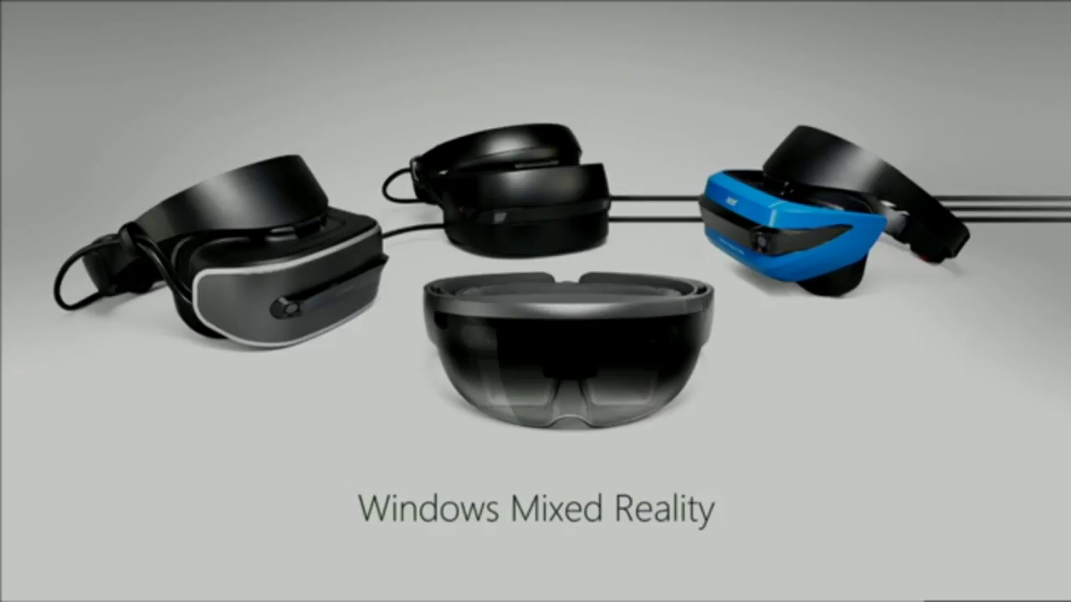
pyautogui.press('Right')
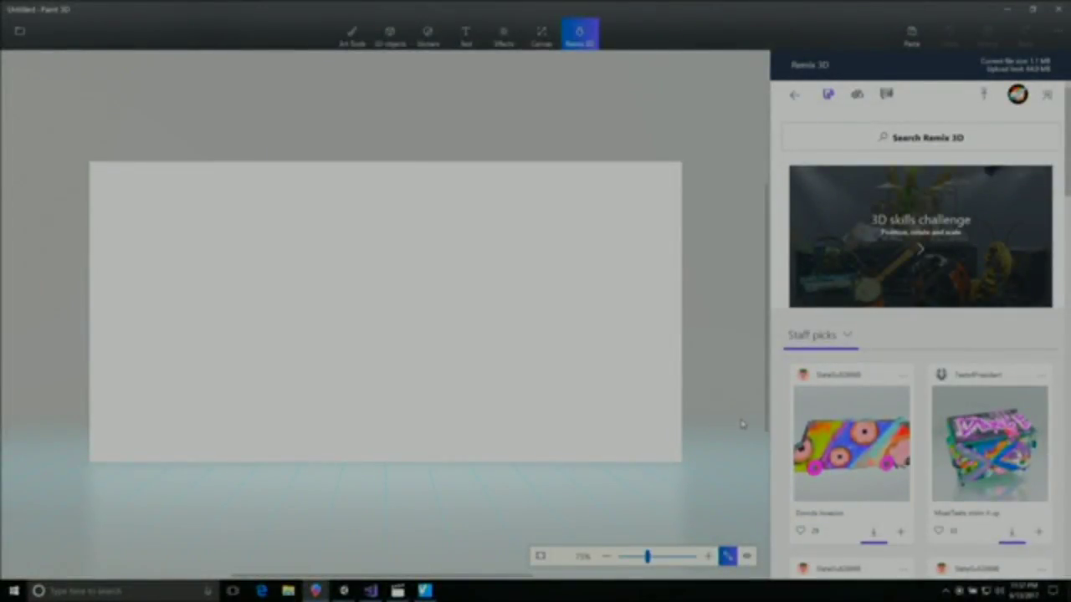
# - Search Remix 3D for "pekka" in Paint 3D and insert the green alien model into the scene
pyautogui.click(953, 142)
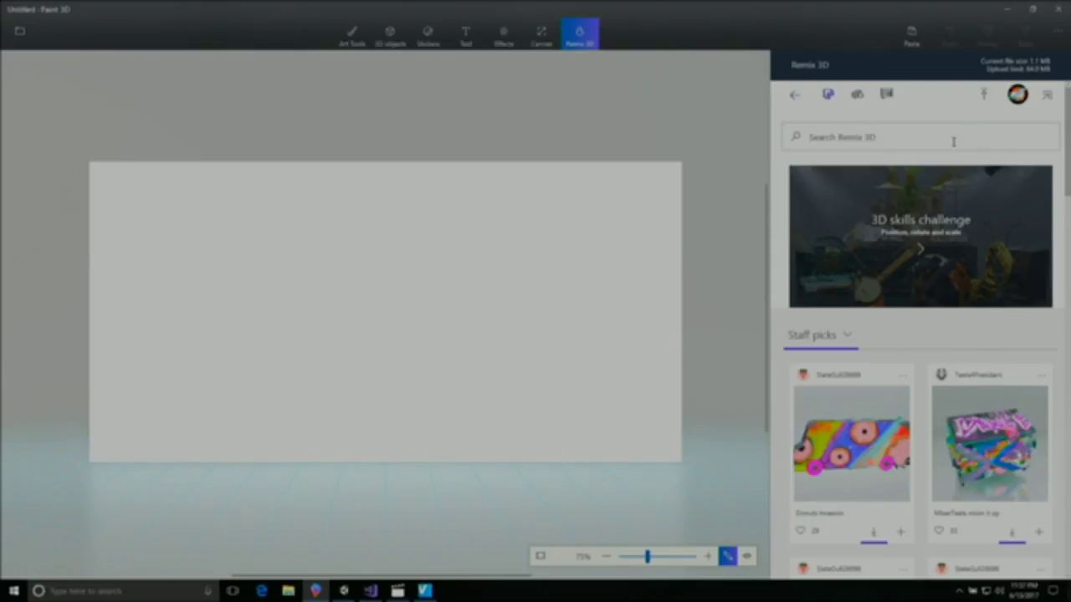
pyautogui.write('pekka')
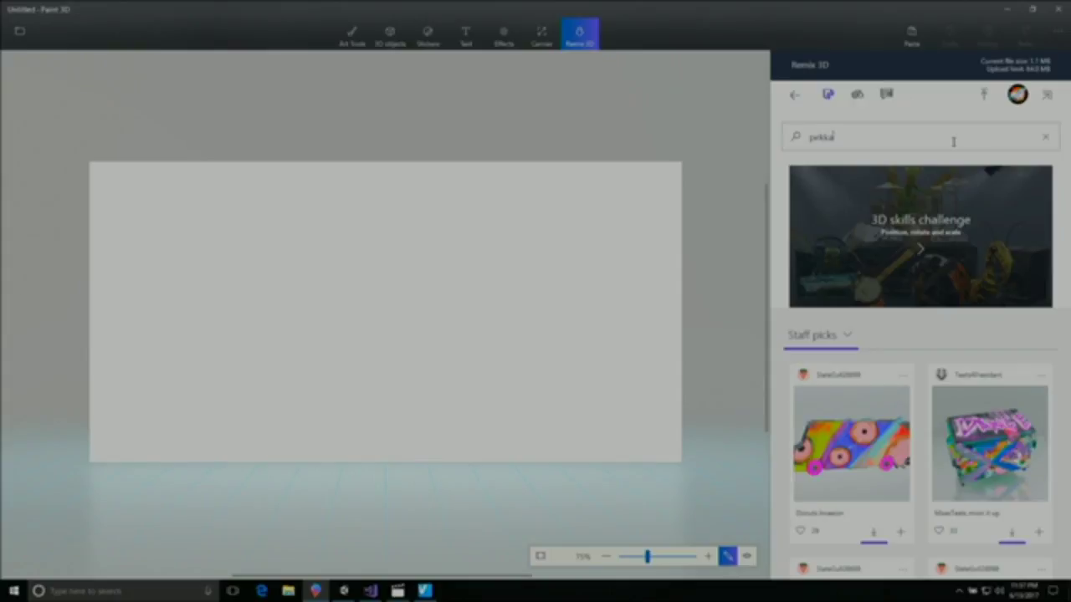
pyautogui.press('Return')
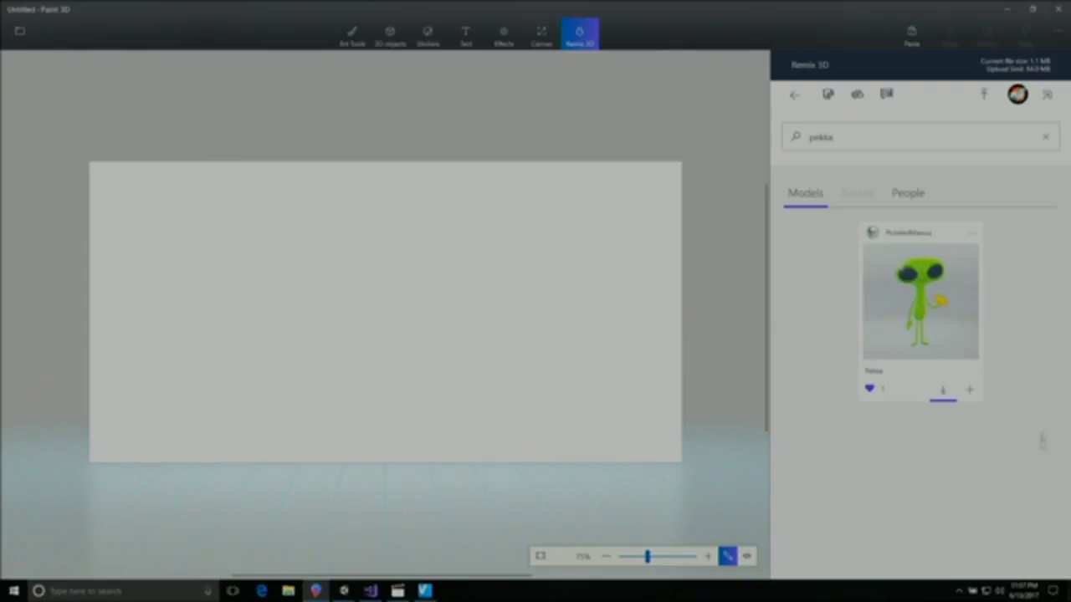
pyautogui.click(942, 392)
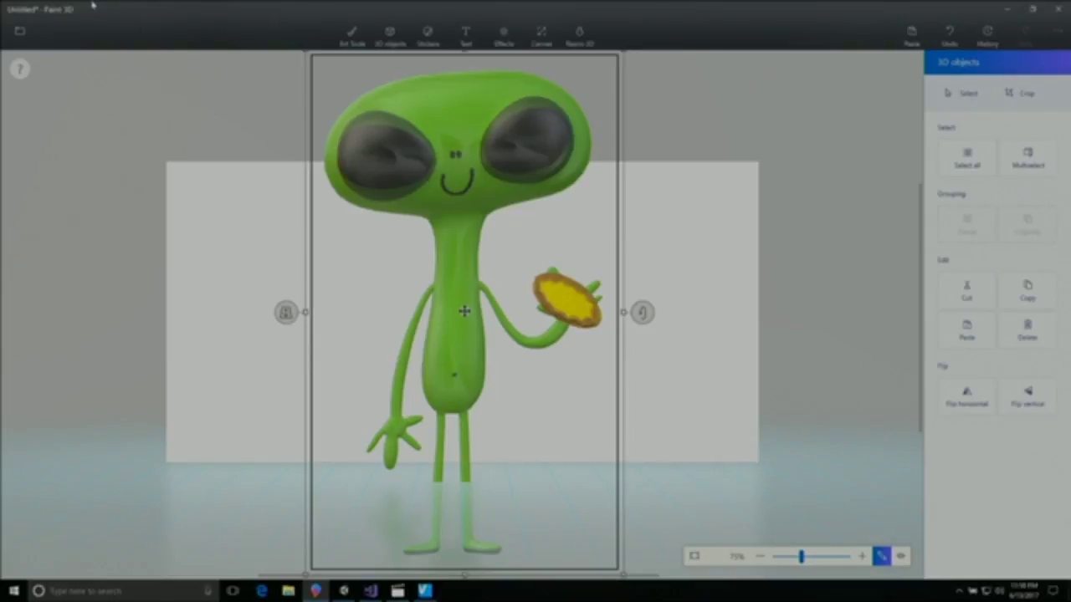
# - Export the alien model in 3D - FBX format under the default file name to the project's Assets\Model folder
pyautogui.click(20, 34)
pyautogui.click(393, 284)
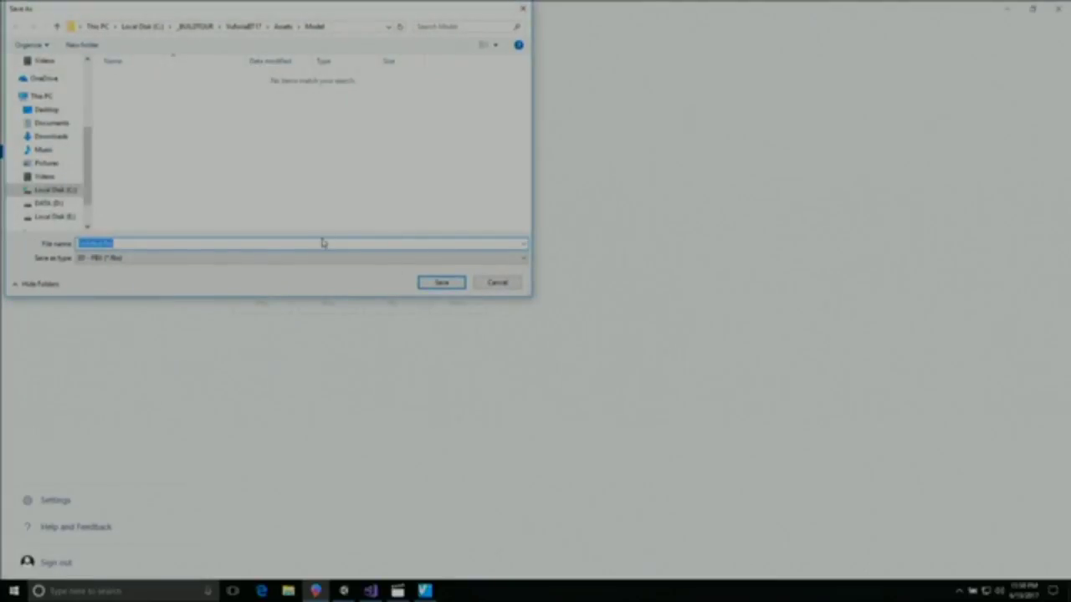
pyautogui.click(442, 282)
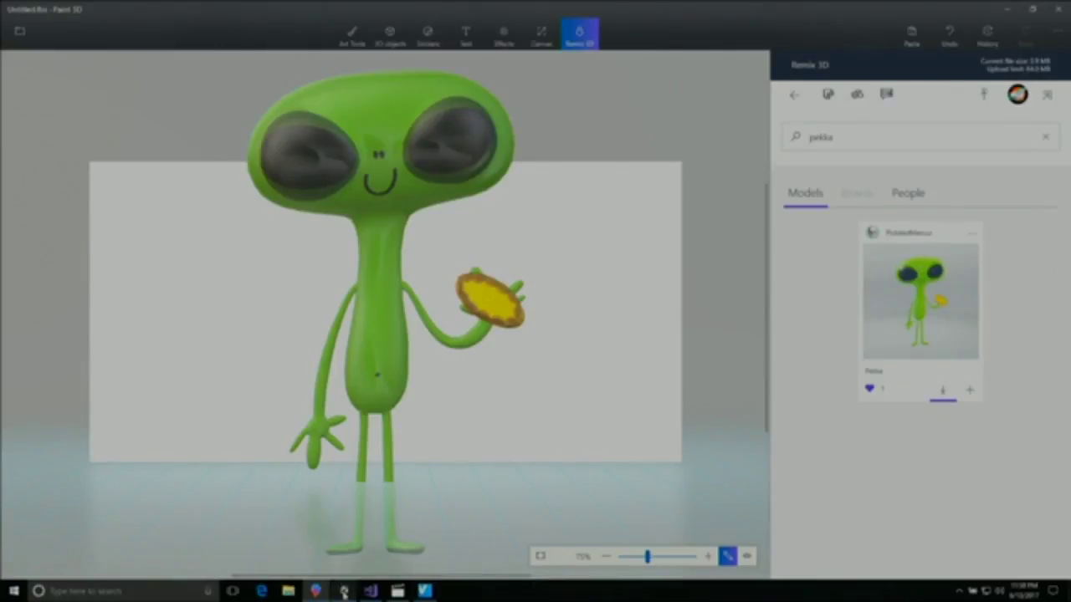
# - Switch to Unity and add the Untitled alien model from the Model folder as a child of ModelHolder
pyautogui.moveTo(344, 592)
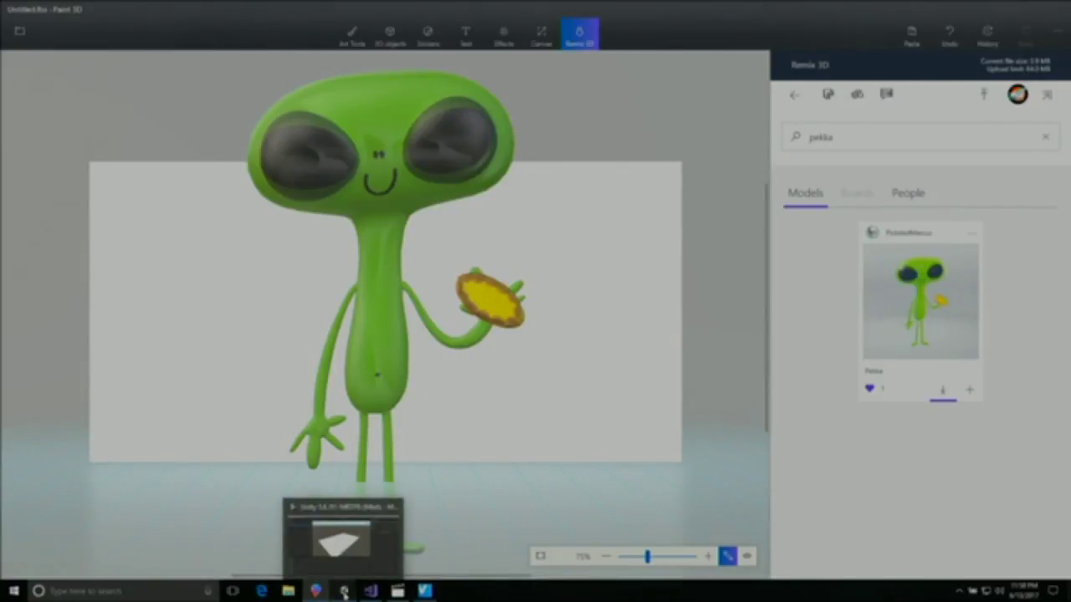
pyautogui.click(344, 591)
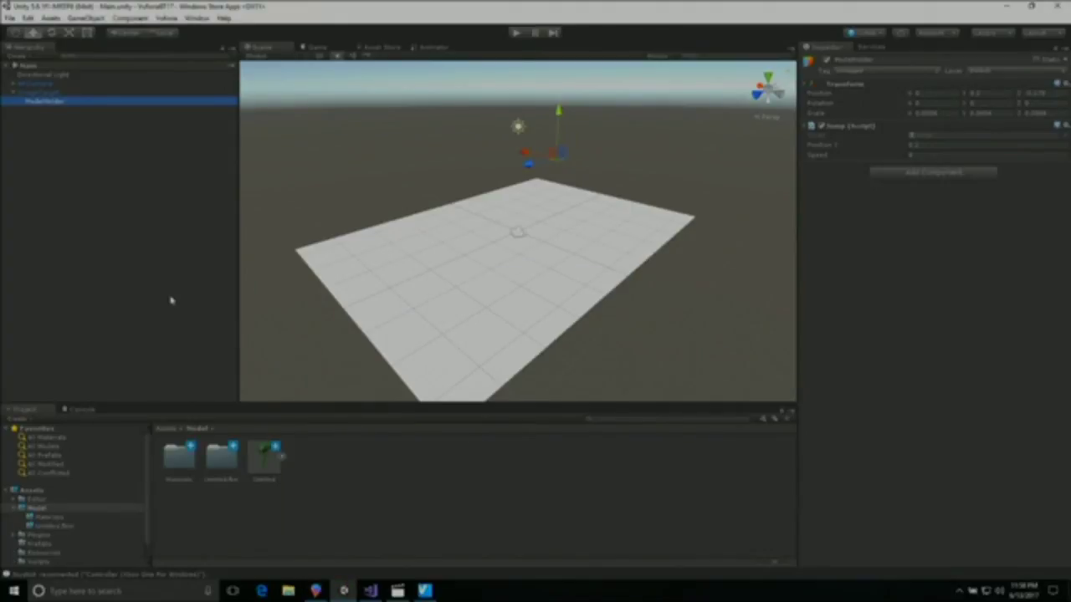
pyautogui.click(262, 465)
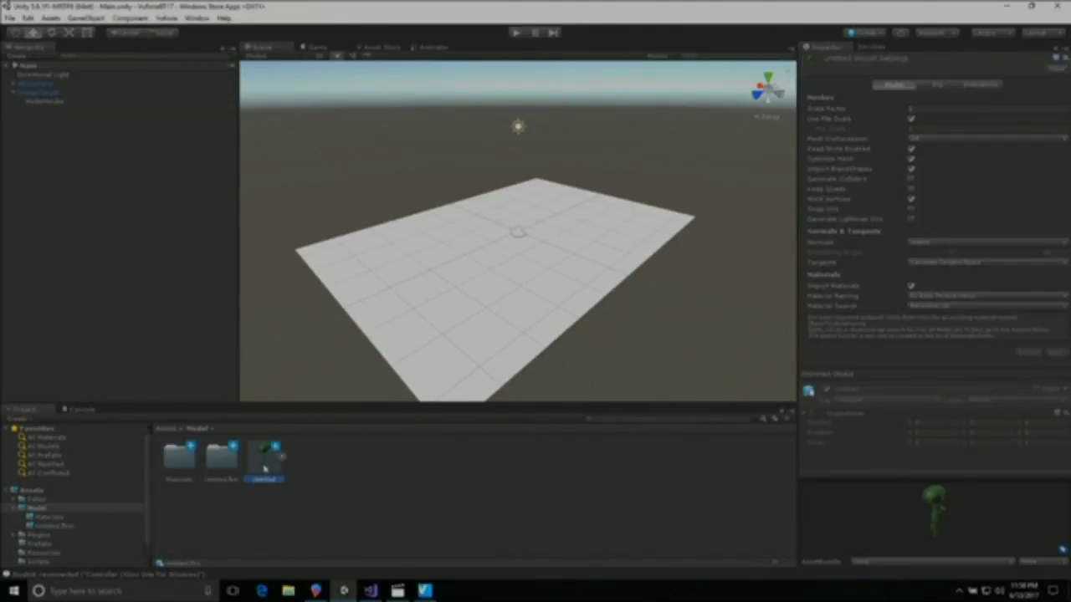
pyautogui.moveTo(264, 470); pyautogui.dragTo(58, 102)
pyautogui.click(17, 32)
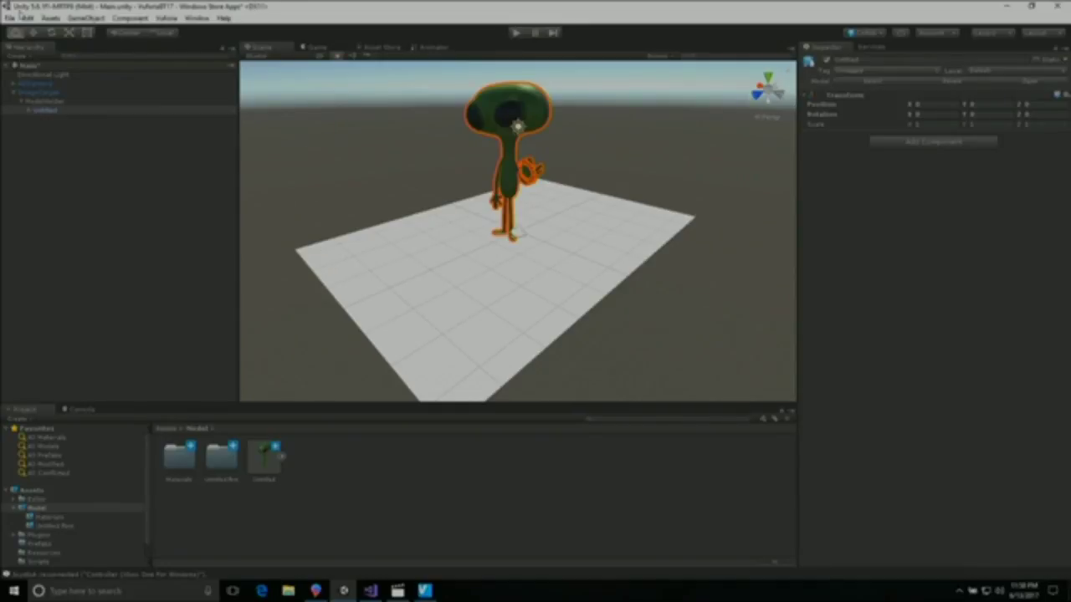
# - Review the Windows Store platform in Unity's Build Settings, close them and switch to the AlienMR solution in Visual Studio
pyautogui.click(12, 17)
pyautogui.click(49, 129)
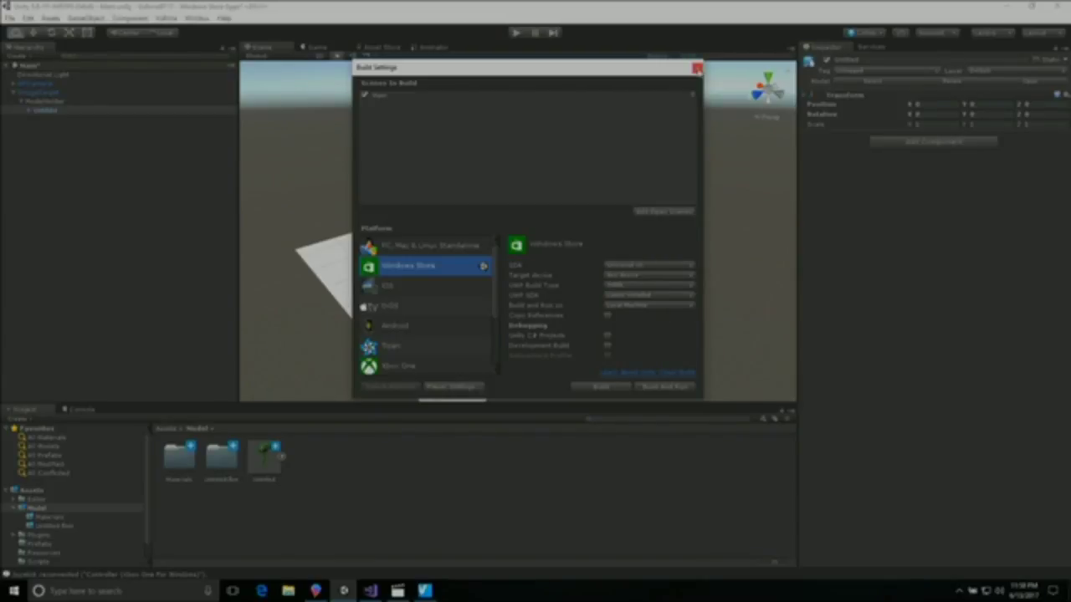
pyautogui.click(372, 590)
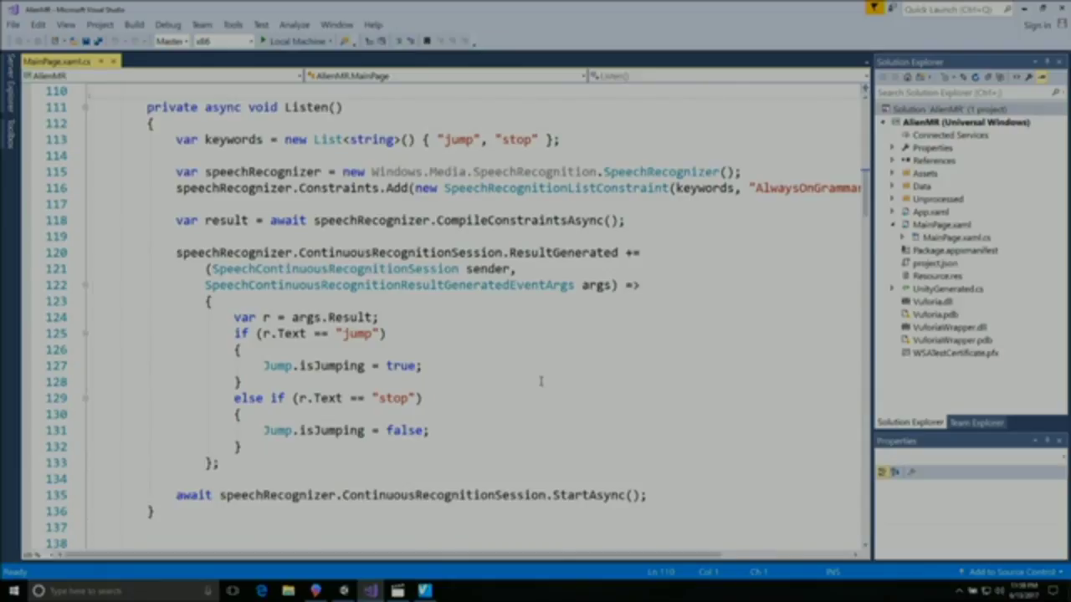
# - Launch the alien mixed reality app from Windows
pyautogui.press('super')
pyautogui.click(489, 381)
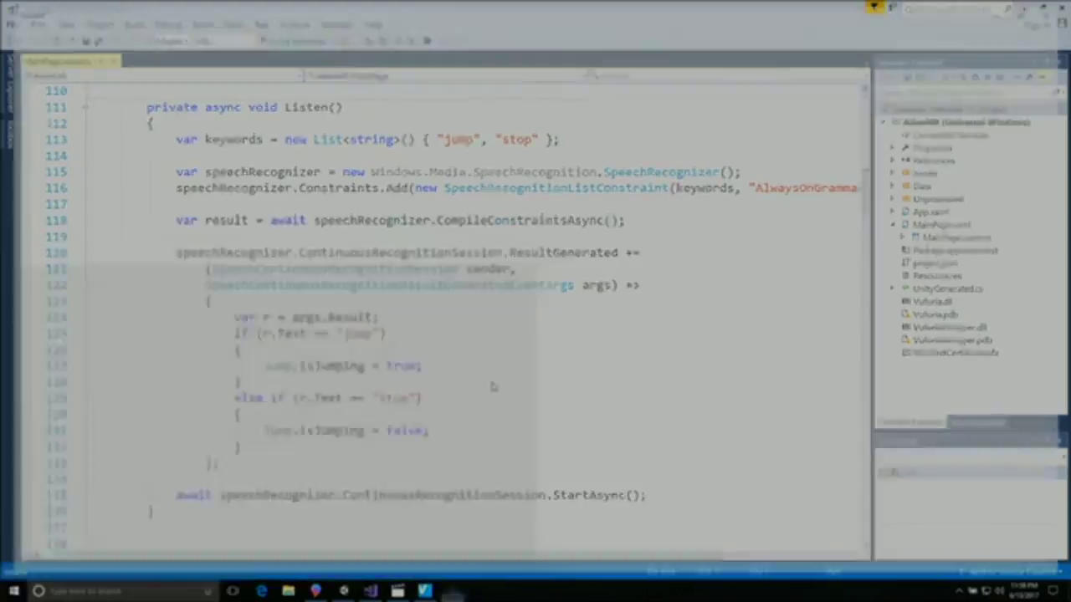
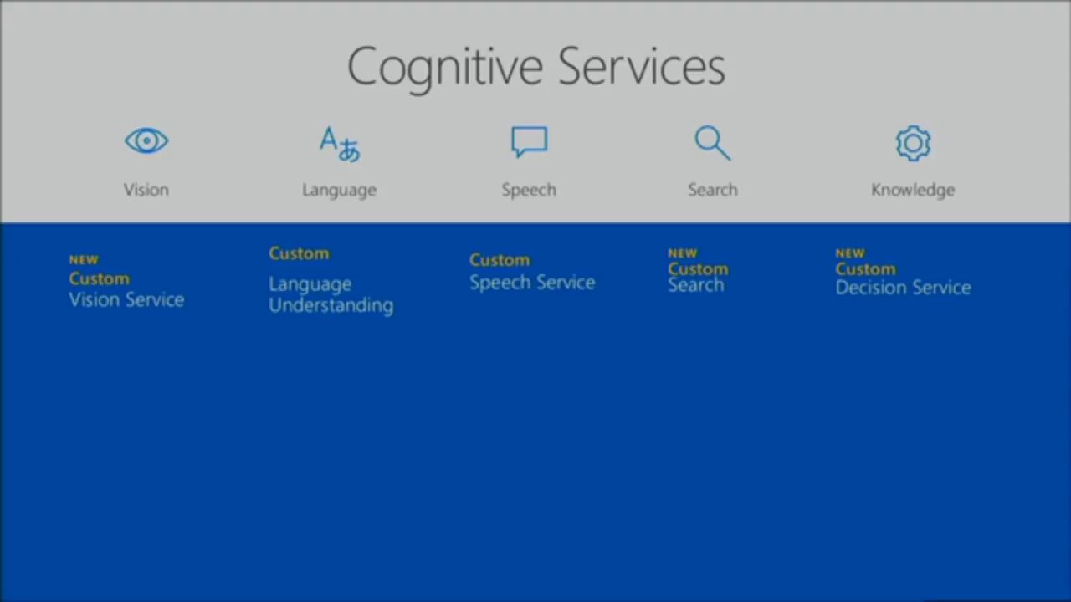
# - Advance the presentation to the Custom Vision Service demo slide and set the projection mode to Duplicate
pyautogui.press('Right')
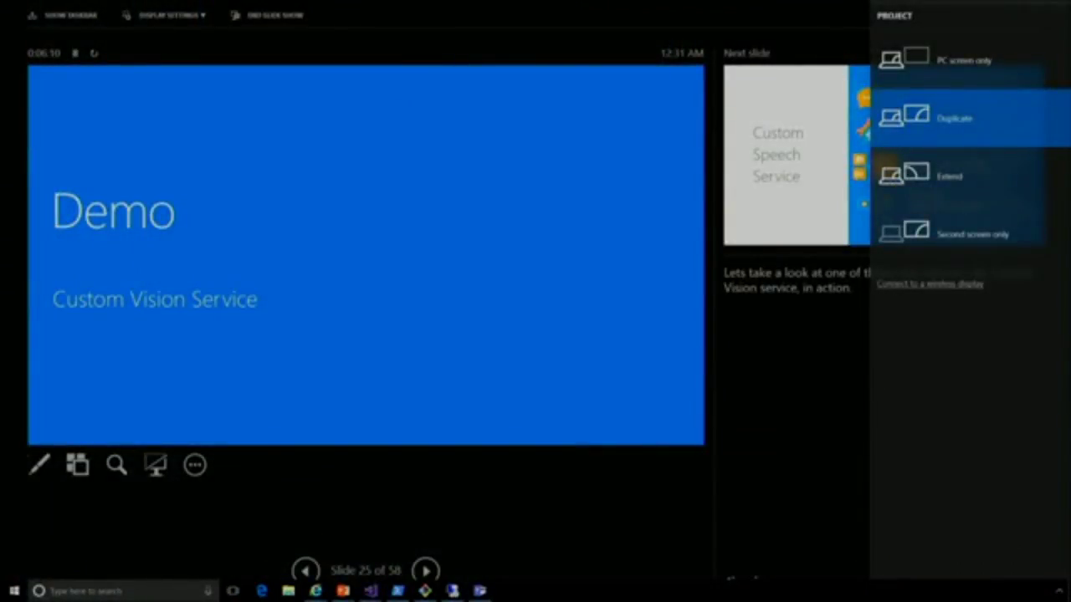
pyautogui.press('Return')
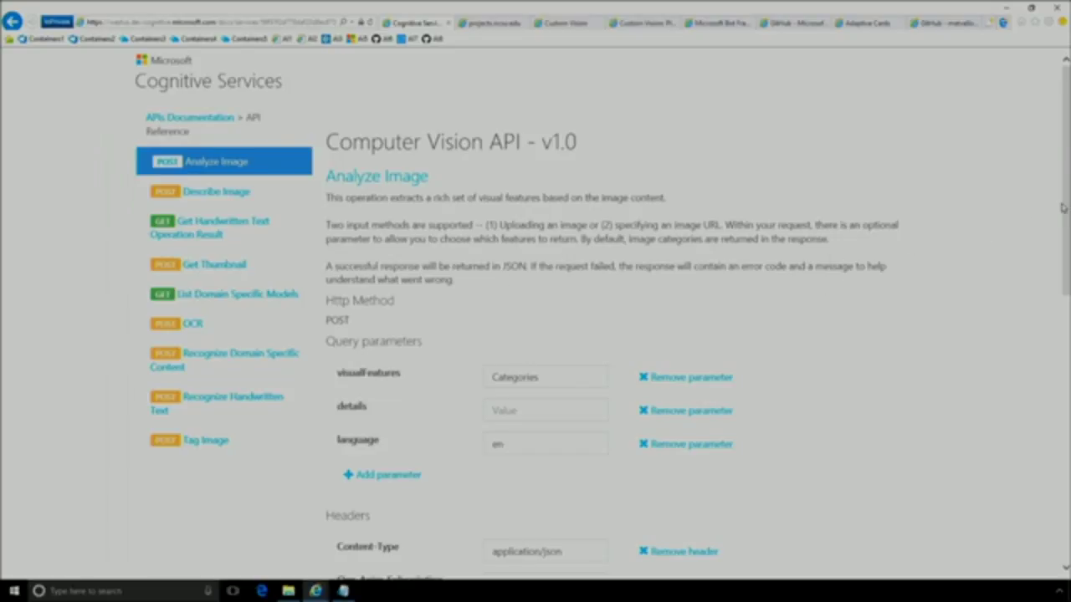
pyautogui.scroll(-4, 961, 299)
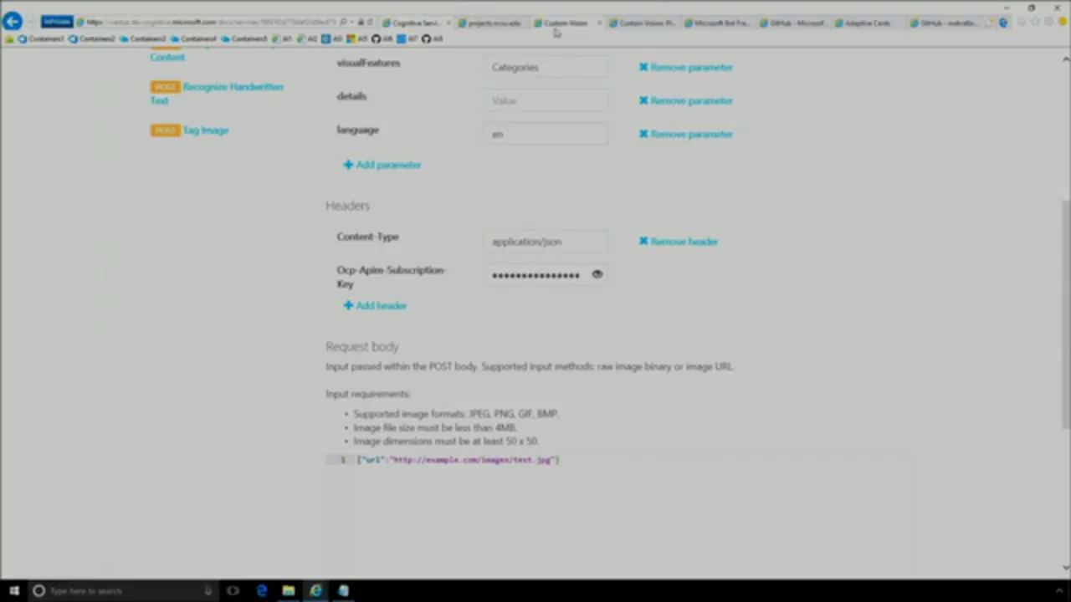
pyautogui.click(485, 23)
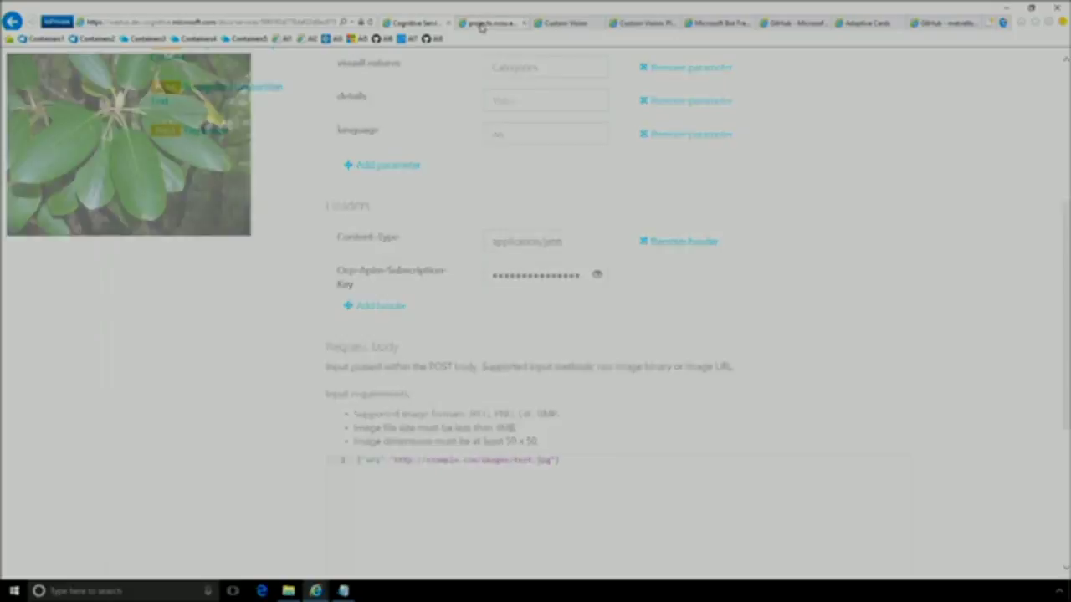
pyautogui.click(245, 20)
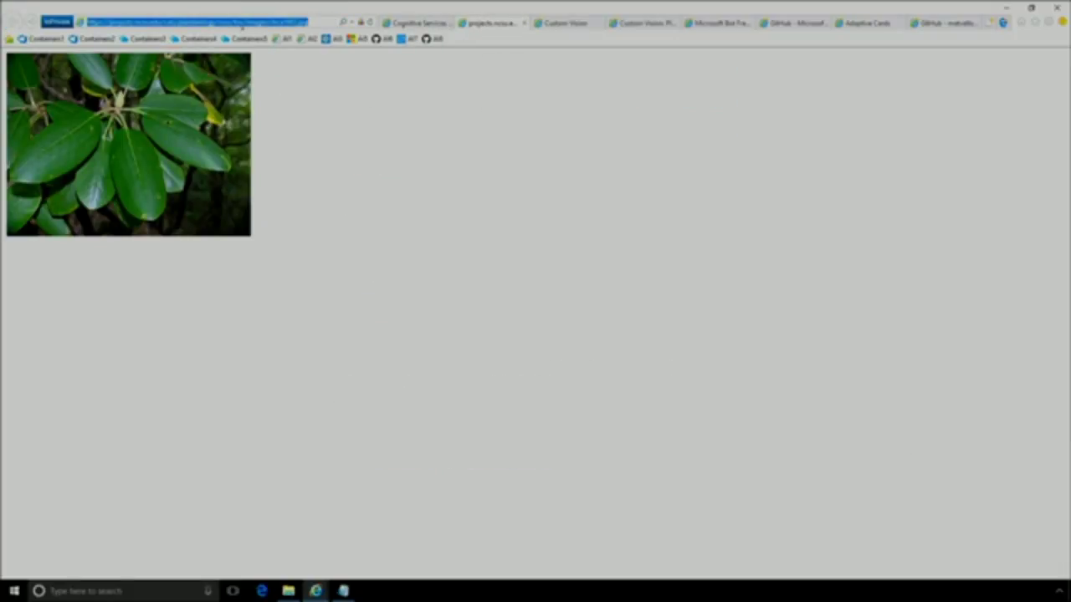
pyautogui.click(407, 25)
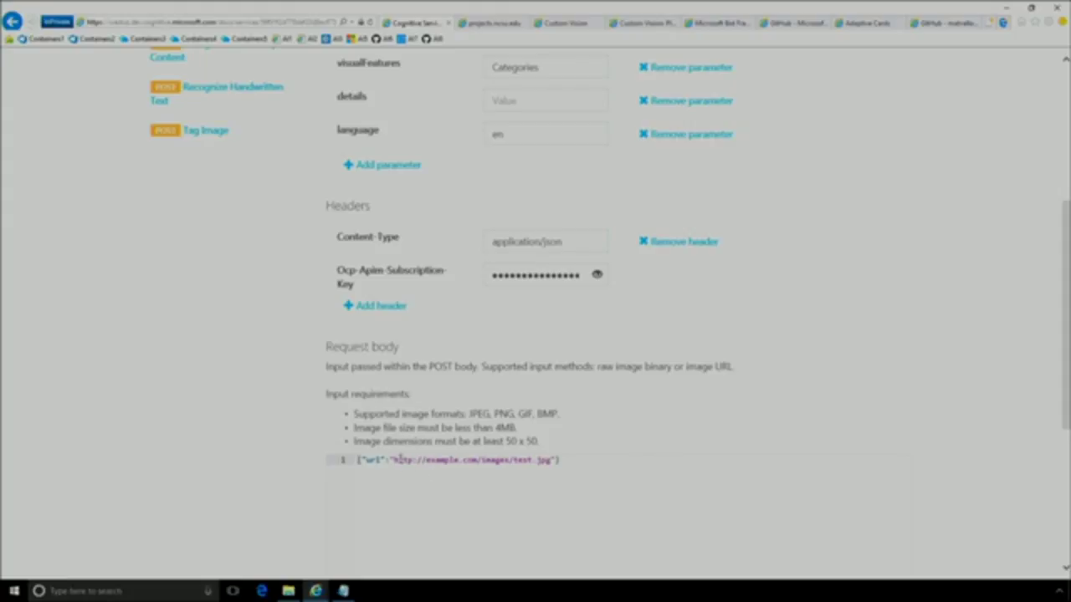
pyautogui.moveTo(394, 460); pyautogui.dragTo(552, 460)
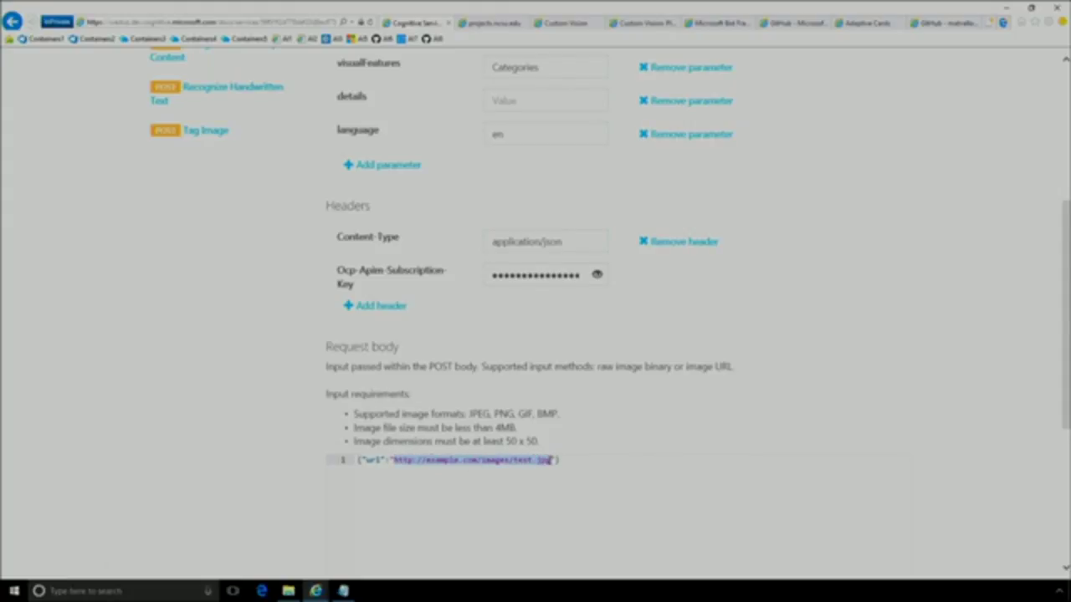
pyautogui.write('https://projects.ncsu.edu/cals/plantbiology/ncsc/tsc/images/rbcal663.jpg')
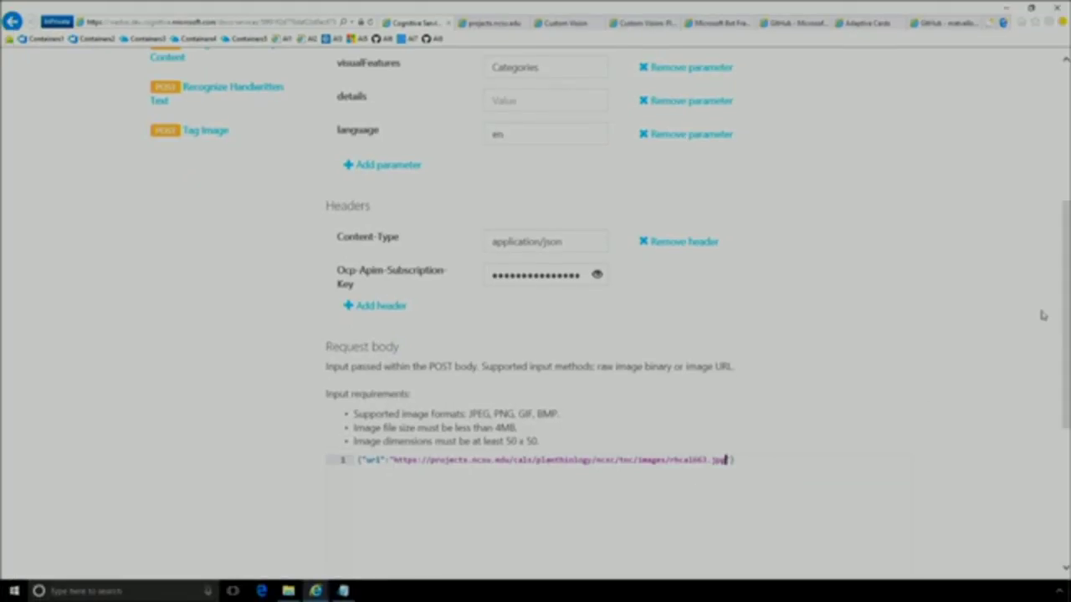
# - Send the Analyze Image request and review the returned response content
pyautogui.moveTo(1065, 339); pyautogui.dragTo(1060, 464)
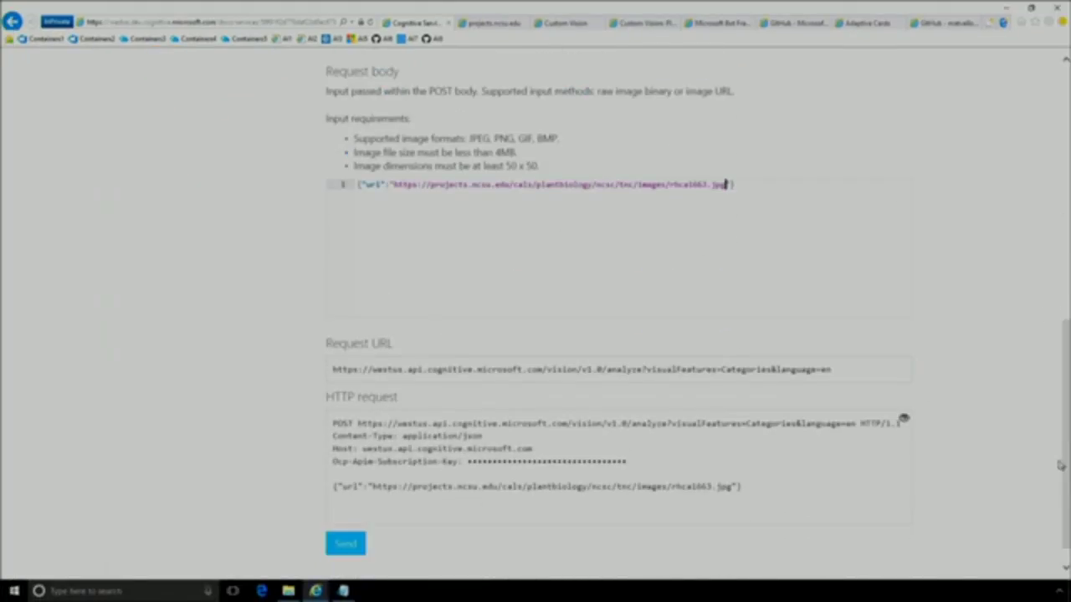
pyautogui.scroll(1, 357, 550)
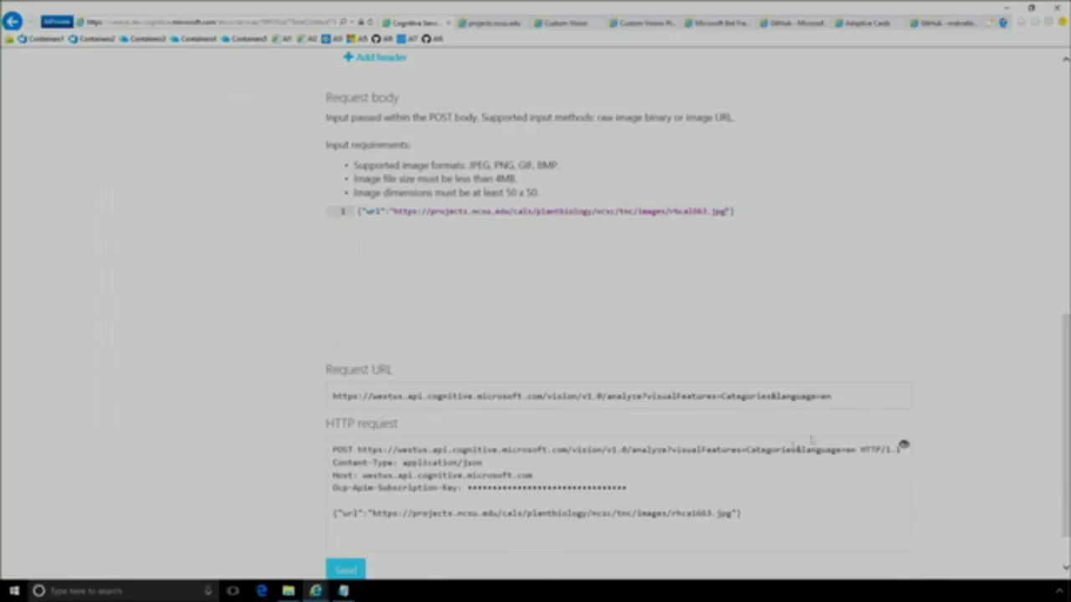
pyautogui.scroll(-1, 881, 408)
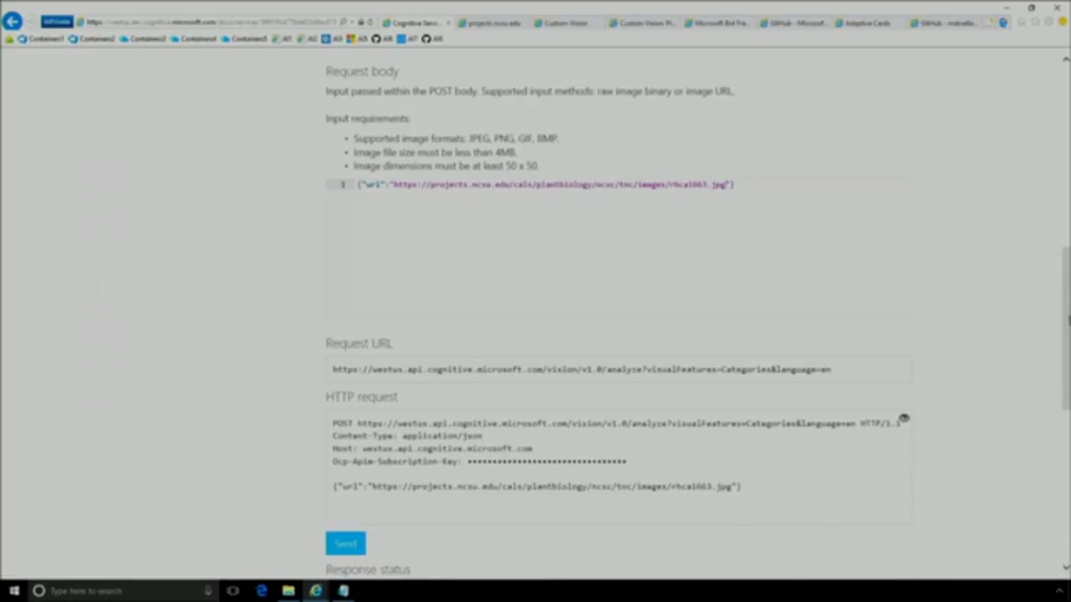
pyautogui.scroll(-6, 1054, 437)
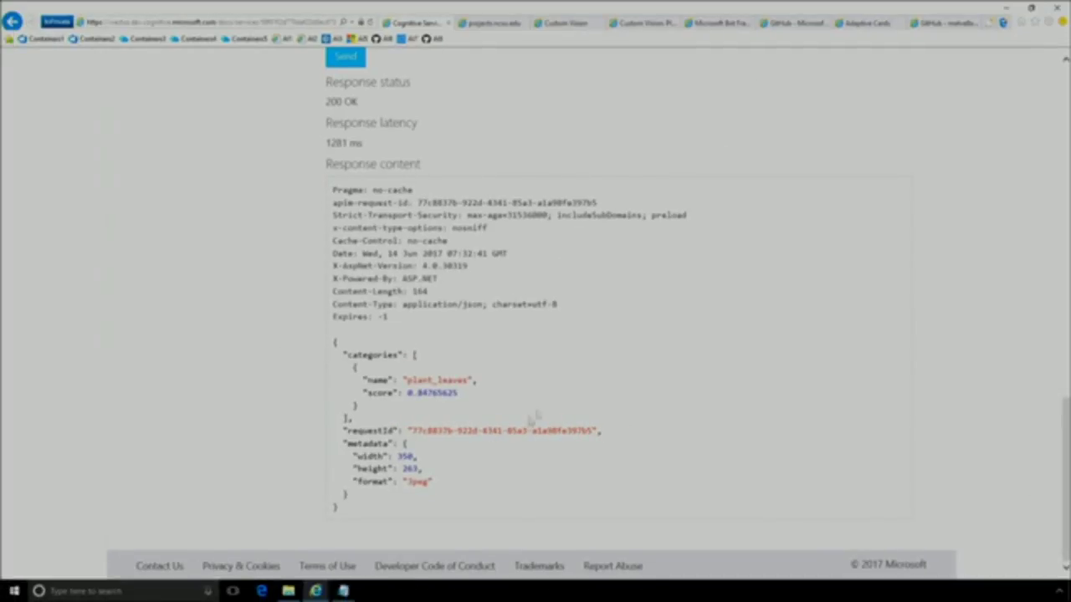
# - Open the Plants project in Custom Vision and inspect the tags of its first training image
pyautogui.click(562, 24)
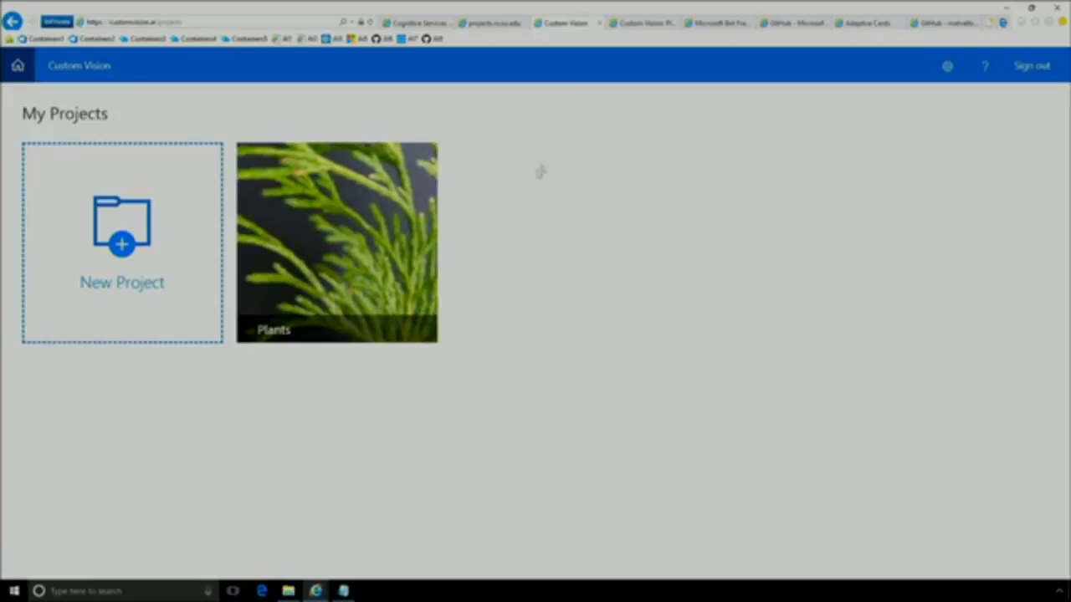
pyautogui.click(643, 23)
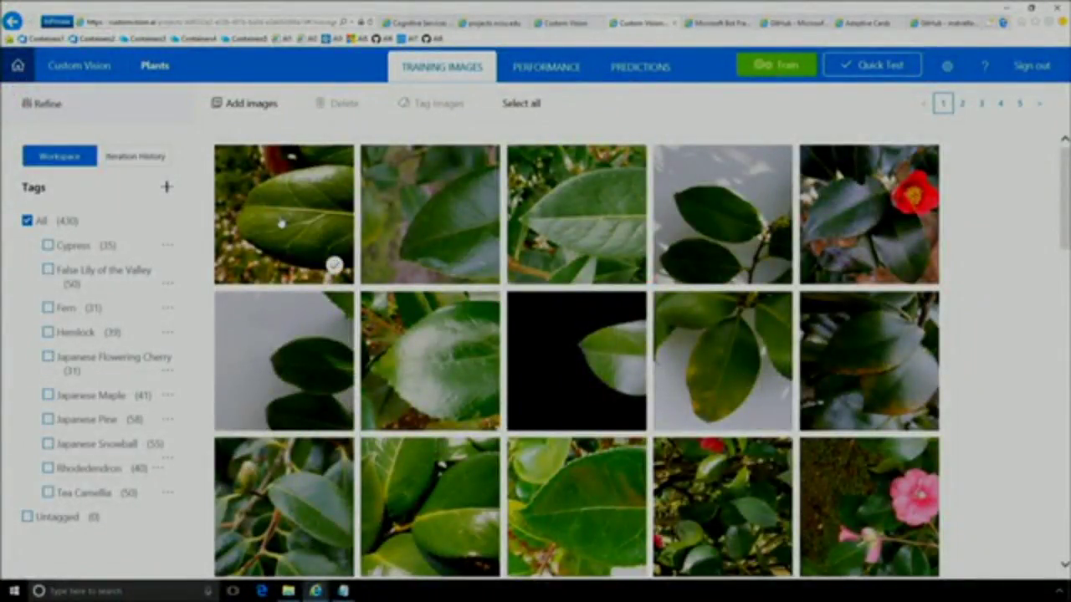
pyautogui.click(281, 222)
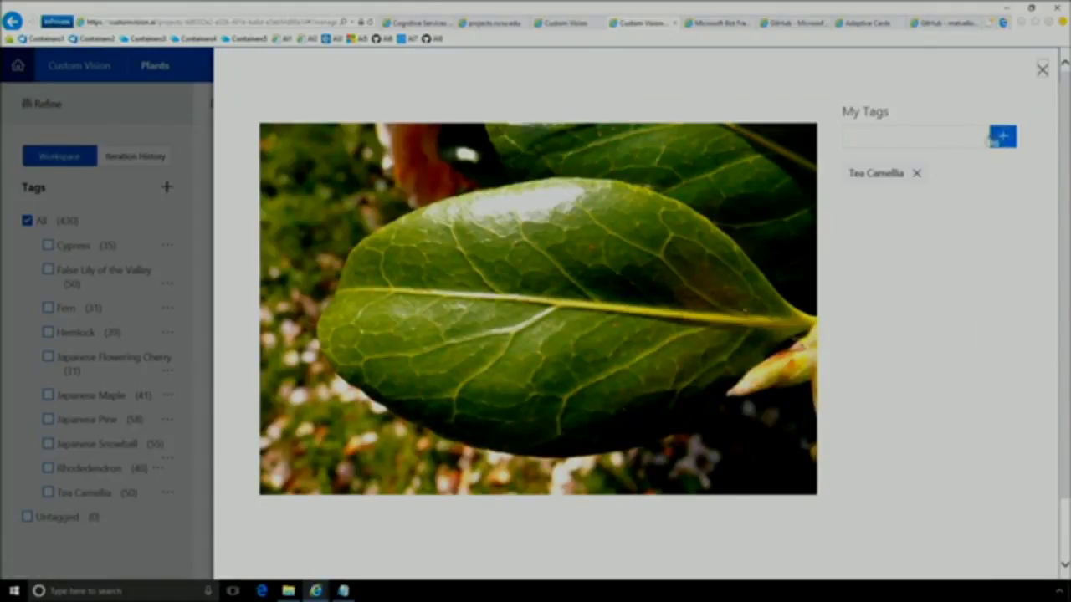
pyautogui.click(937, 135)
pyautogui.click(987, 419)
pyautogui.click(1043, 70)
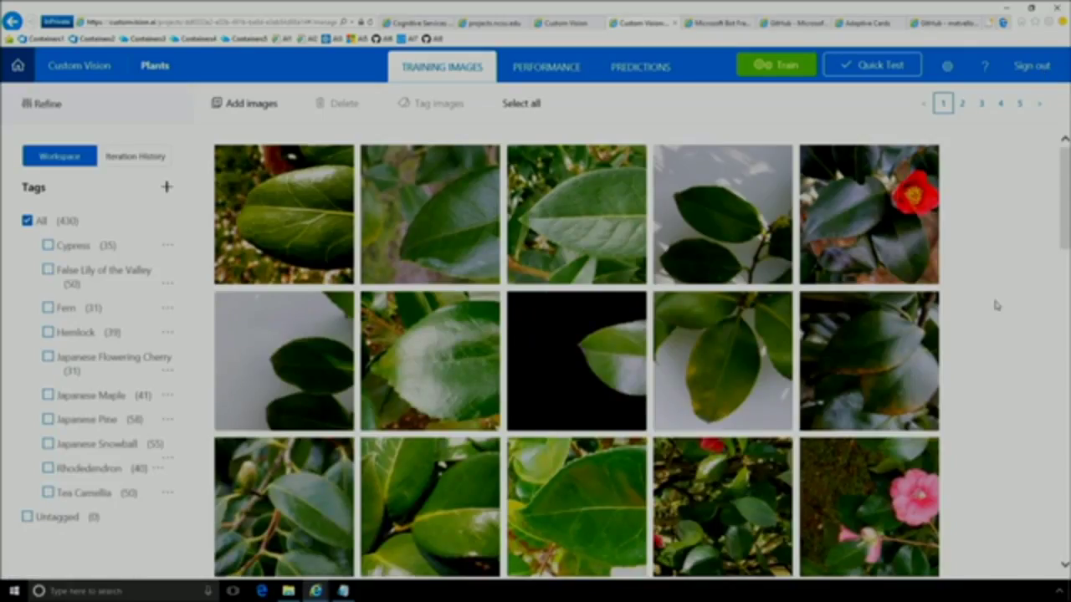
pyautogui.click(769, 68)
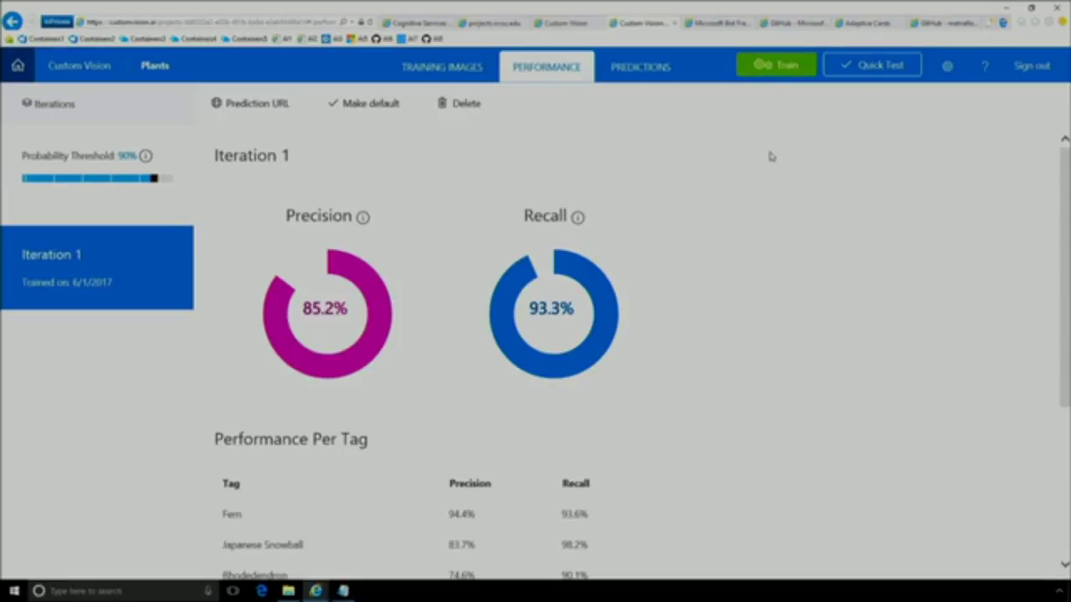
pyautogui.click(867, 68)
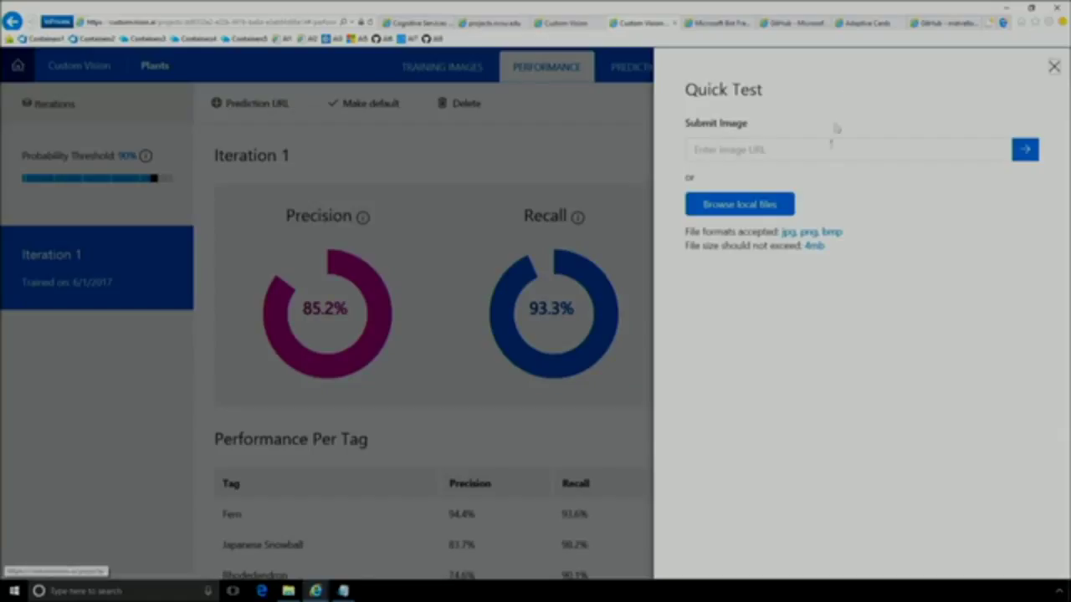
pyautogui.click(747, 147)
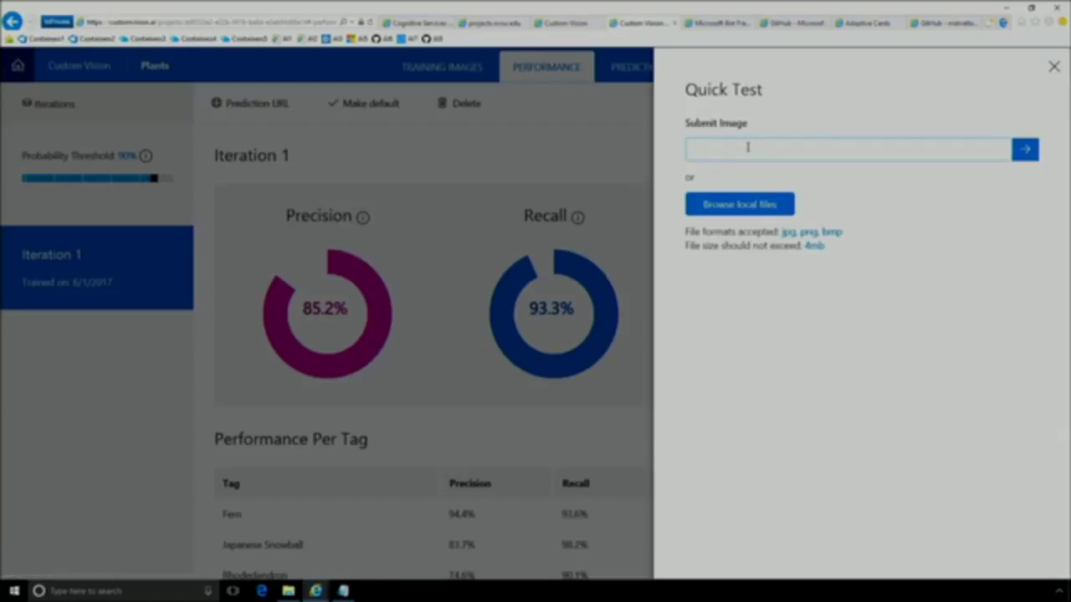
pyautogui.write('//projects.ncsu.edu/cals/plantbiology/ncsc/tnc/images/rhca1663.jpg')
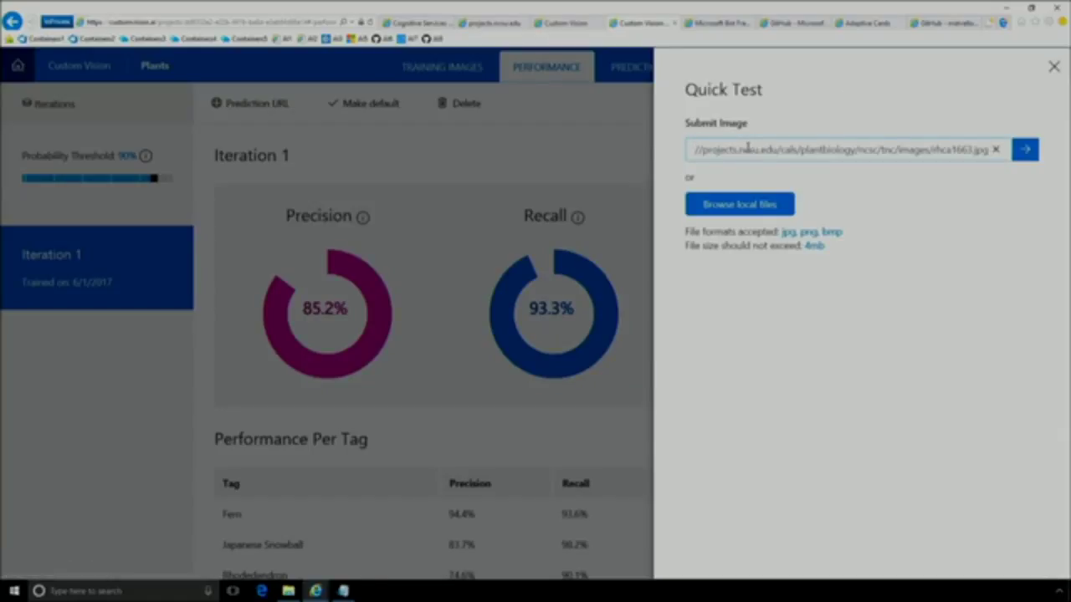
pyautogui.click(1027, 152)
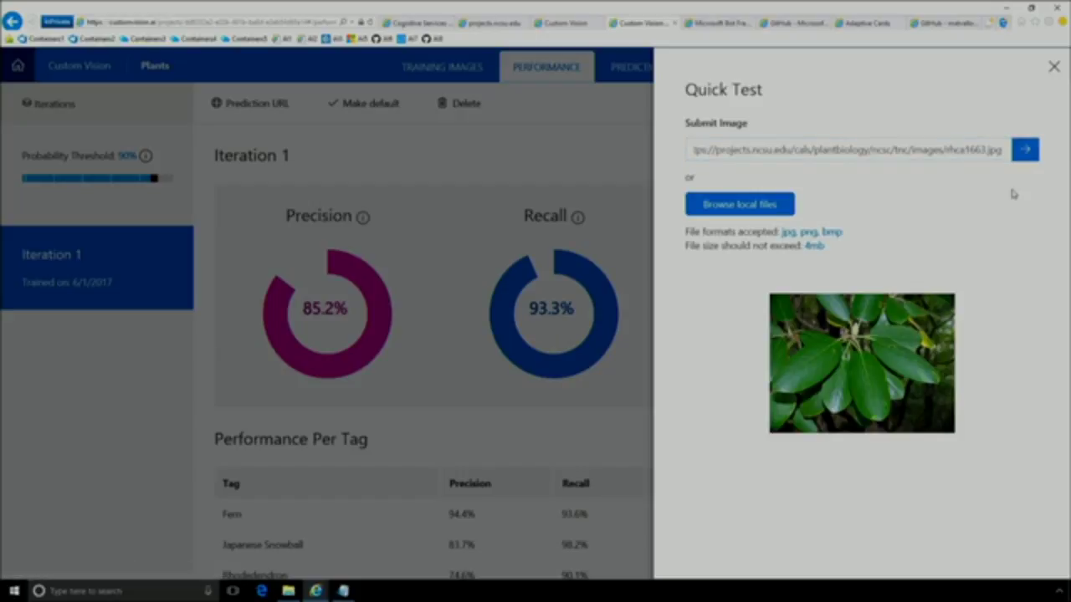
pyautogui.moveTo(1064, 212); pyautogui.dragTo(1043, 345)
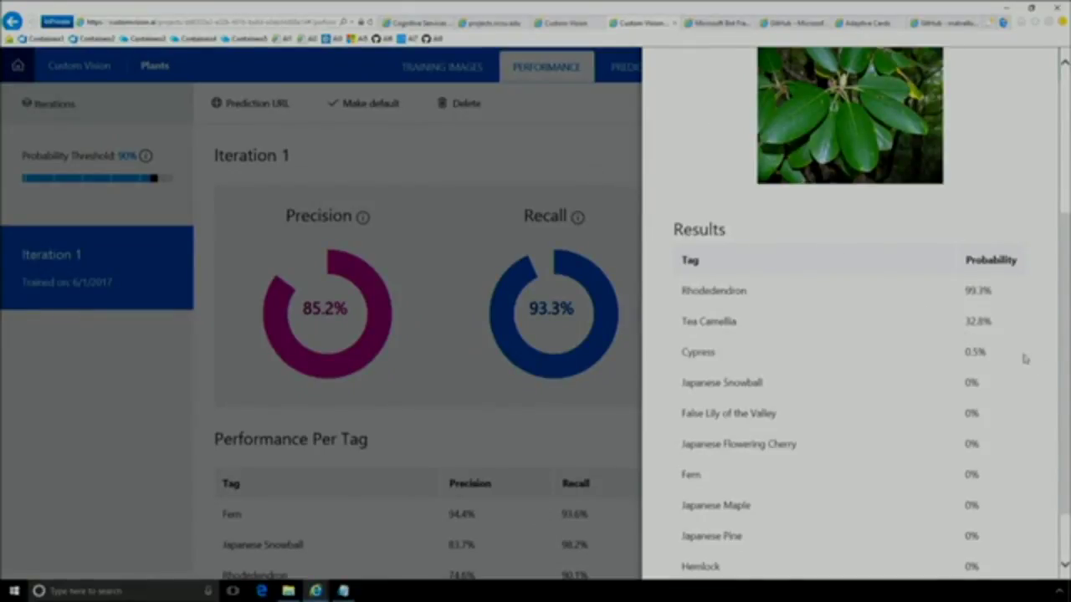
pyautogui.scroll(3, 1064, 339)
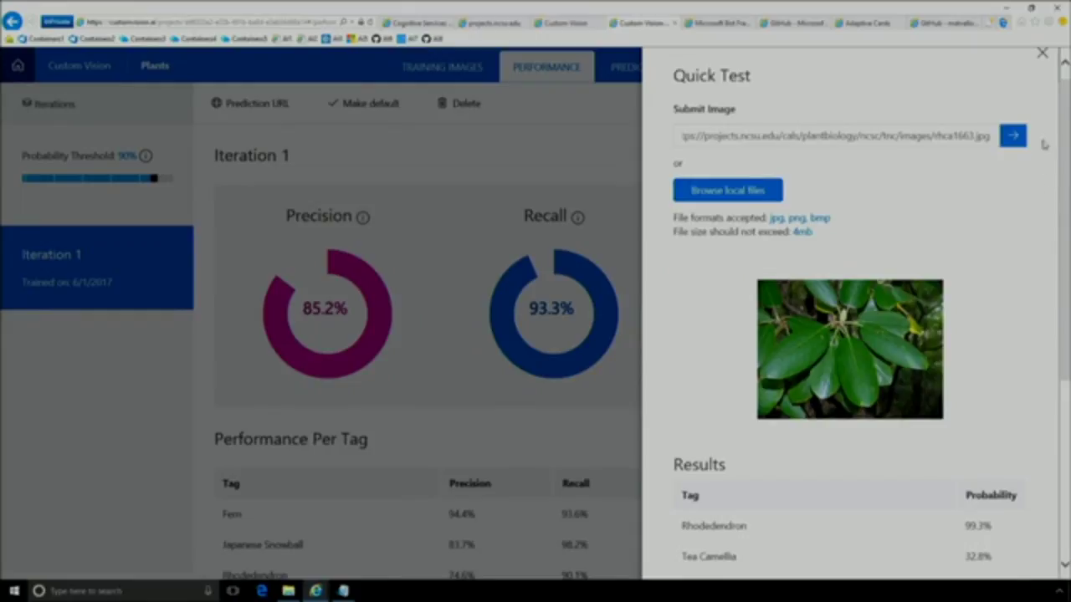
pyautogui.click(1048, 59)
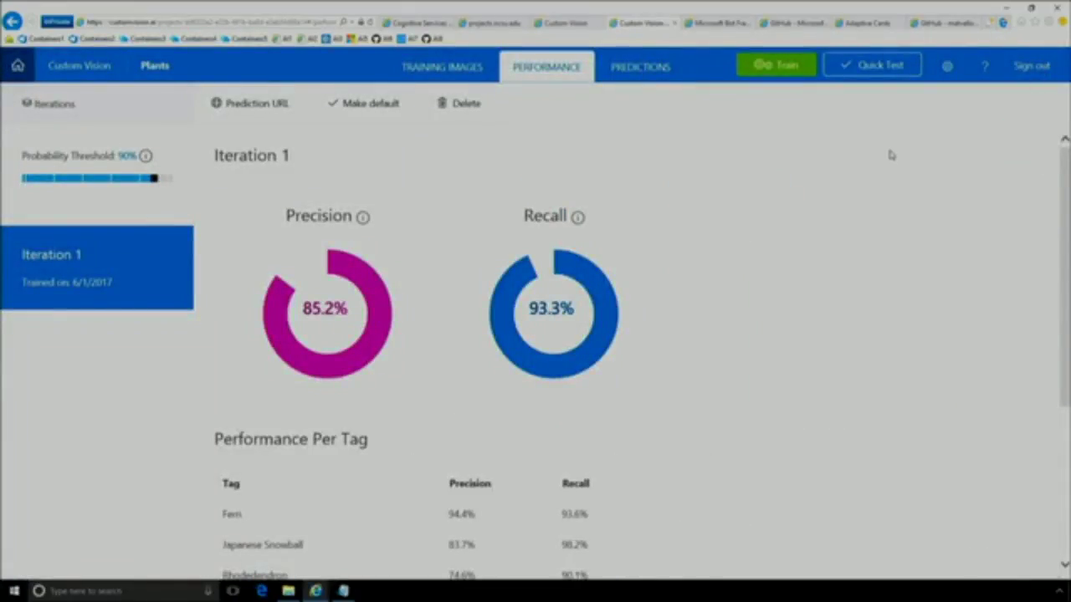
# - Show the Plants project's predicted images for Iteration 1
pyautogui.click(640, 70)
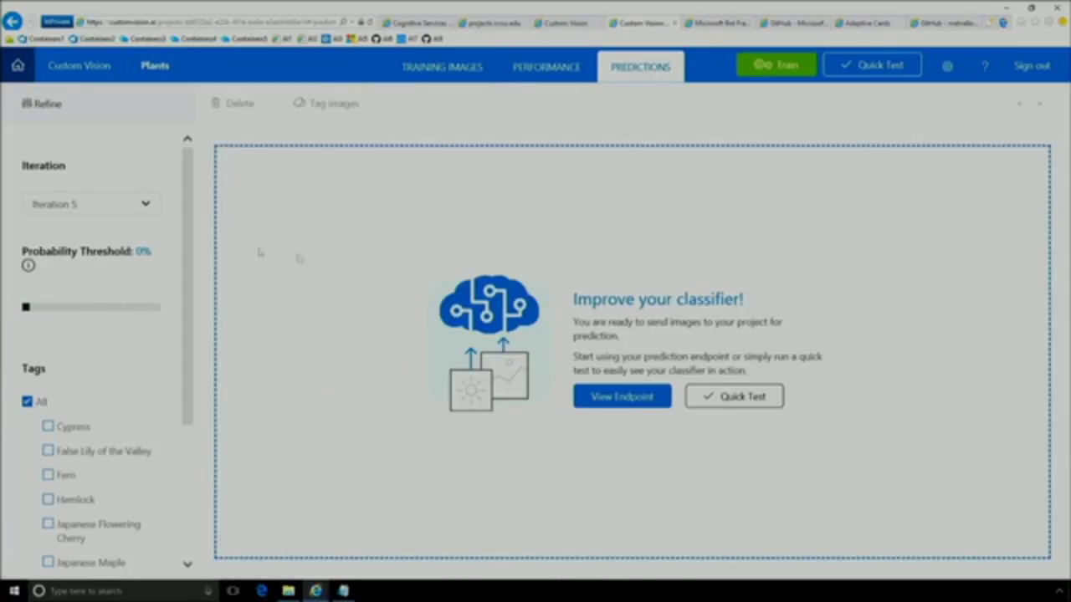
pyautogui.click(144, 206)
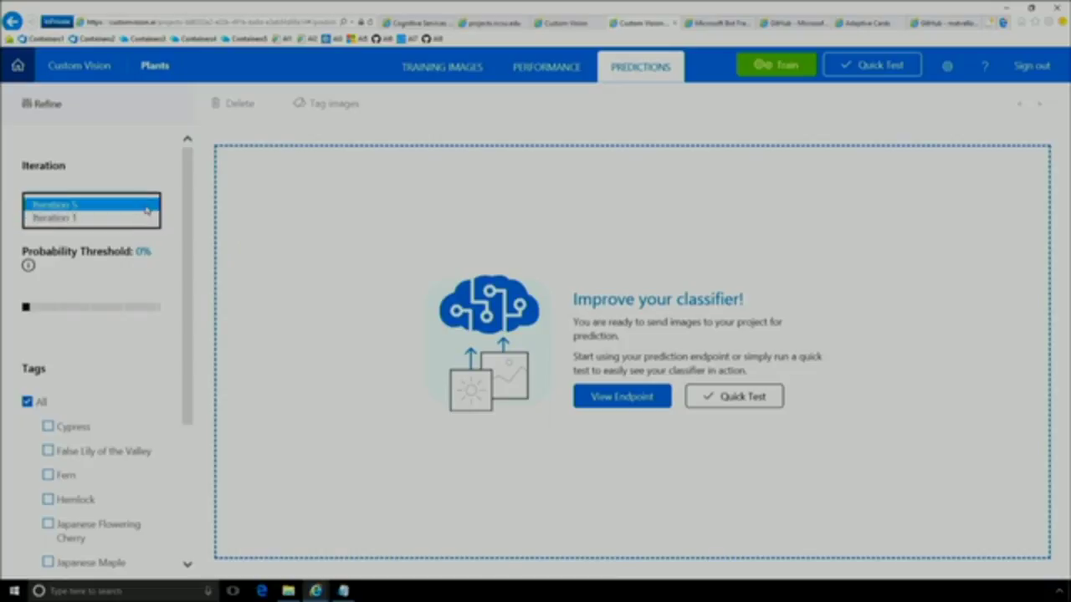
pyautogui.click(86, 219)
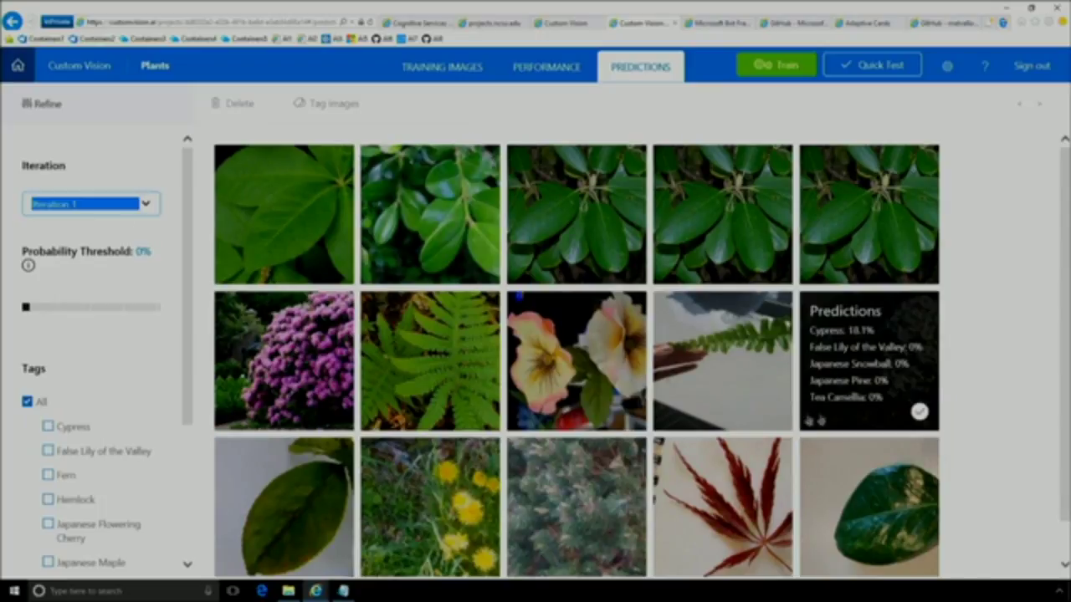
# - Assign the Fern tag to the predicted image of the hand-held fern frond and close its details
pyautogui.moveTo(736, 355)
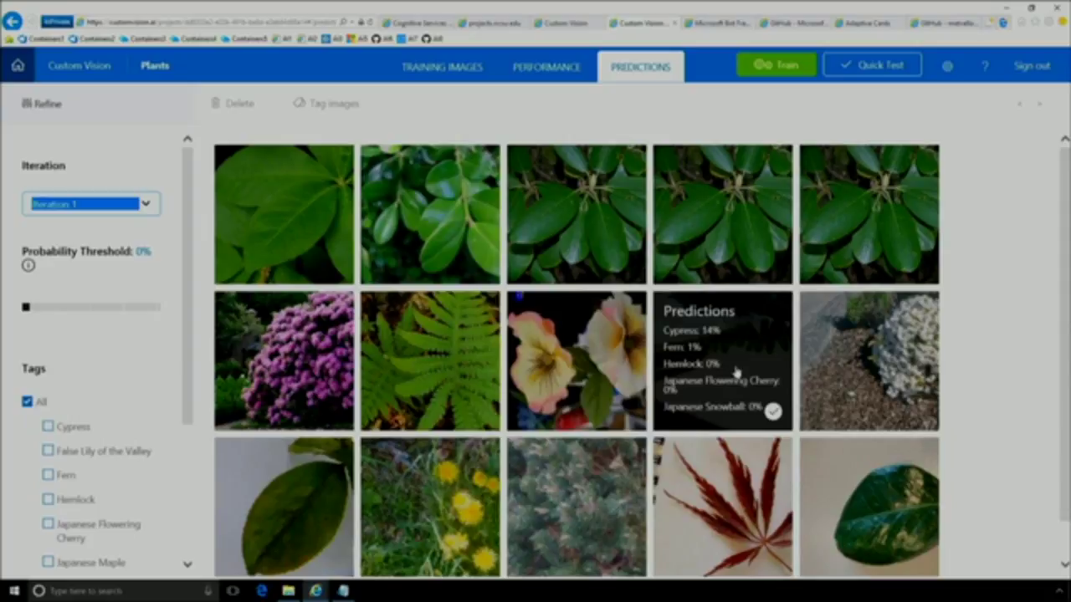
pyautogui.click(736, 372)
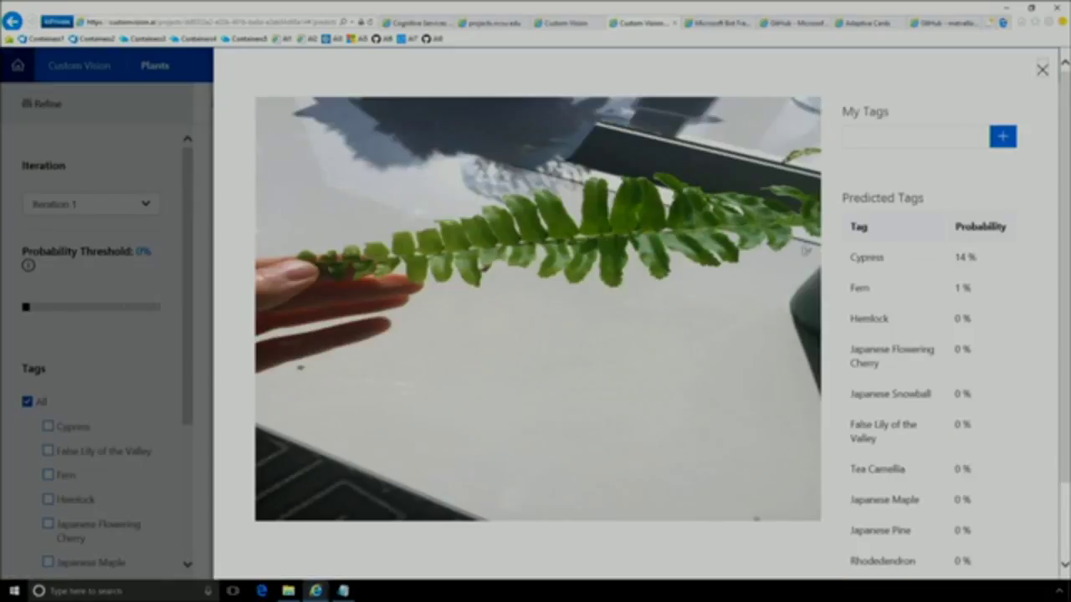
pyautogui.click(884, 135)
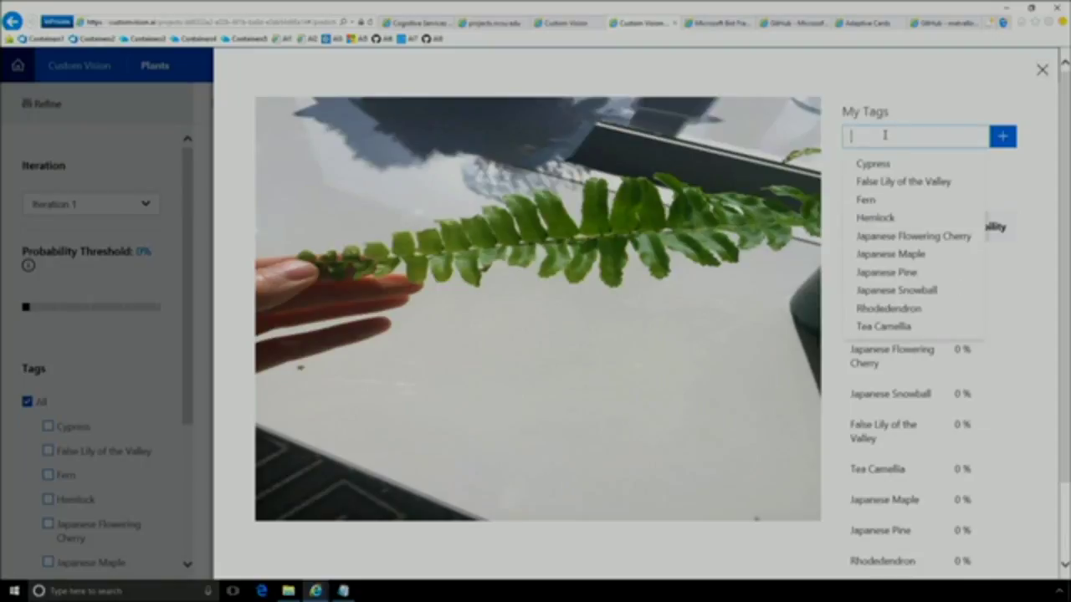
pyautogui.click(885, 200)
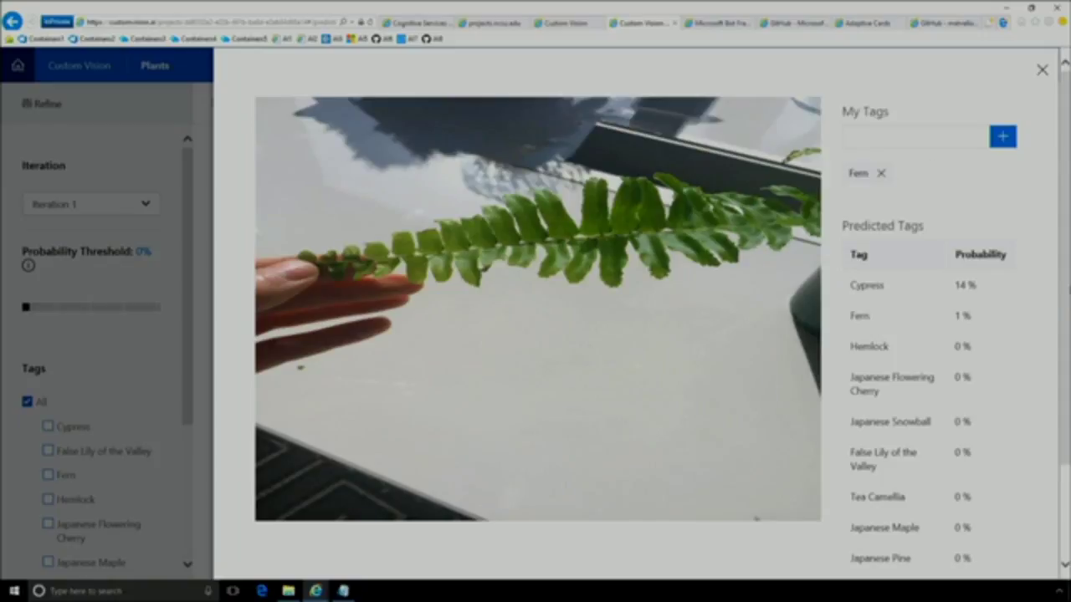
pyautogui.scroll(-2, 1064, 308)
pyautogui.scroll(2, 1064, 308)
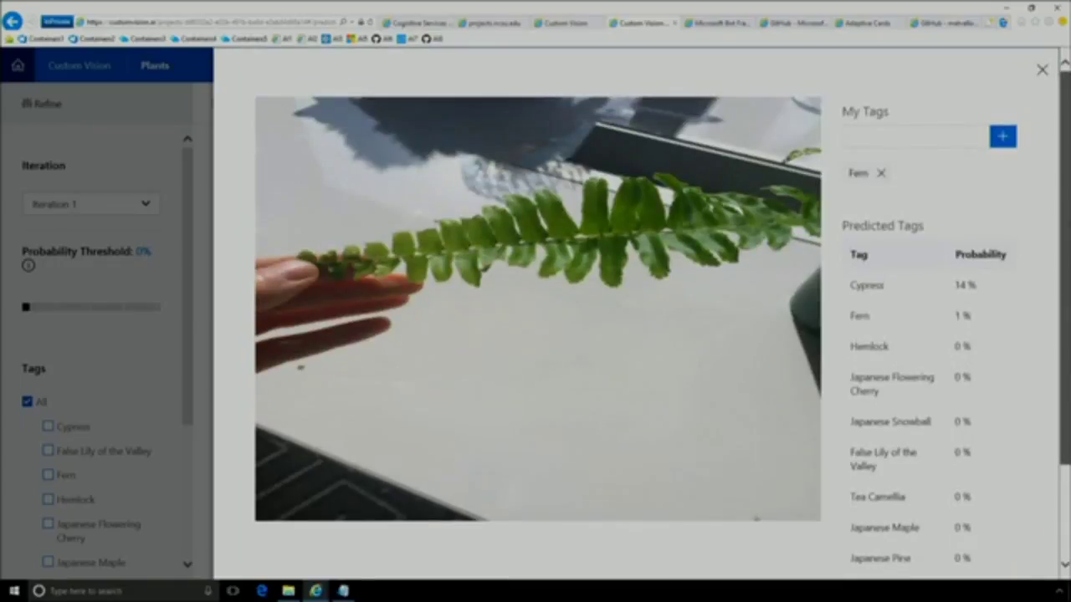
pyautogui.click(1040, 72)
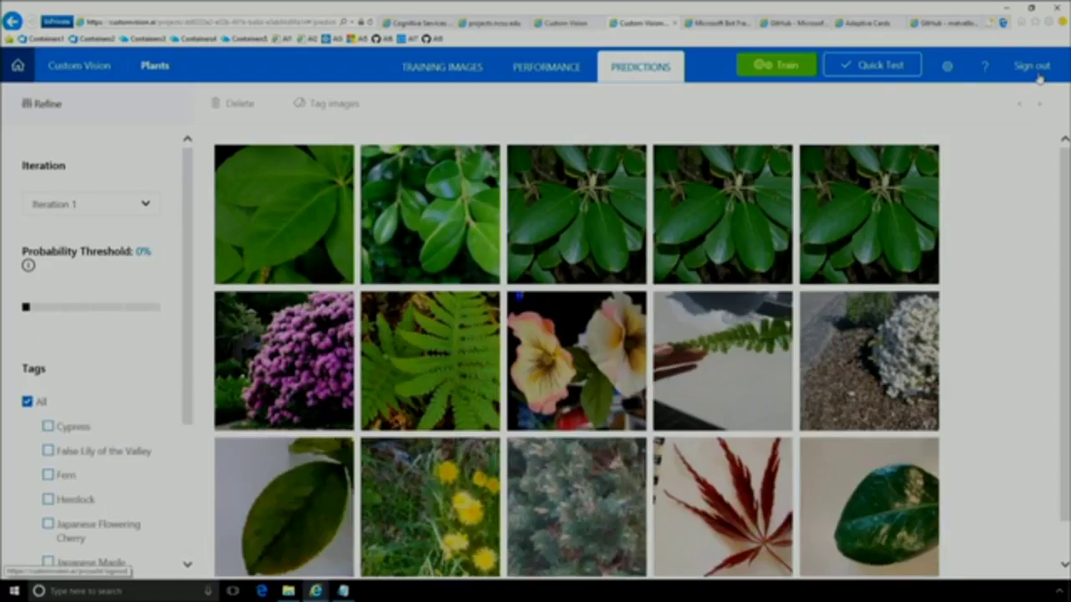
# - Switch to the PowerPoint presenter view, set the screen projection to Duplicate and dismiss the projection options
pyautogui.moveTo(845, 157)
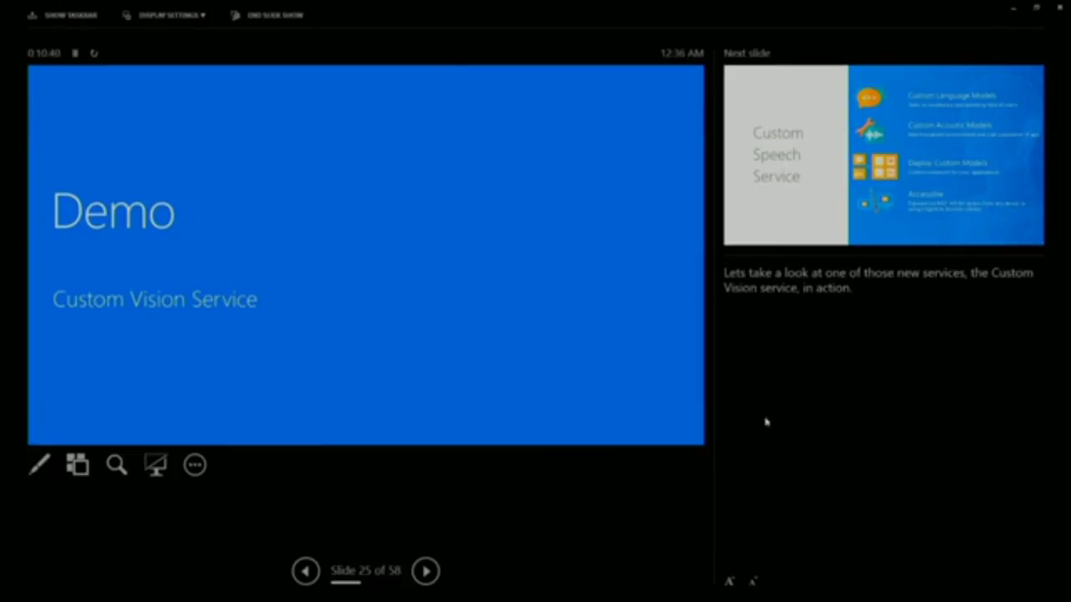
pyautogui.press('super+p')
pyautogui.press('Down')
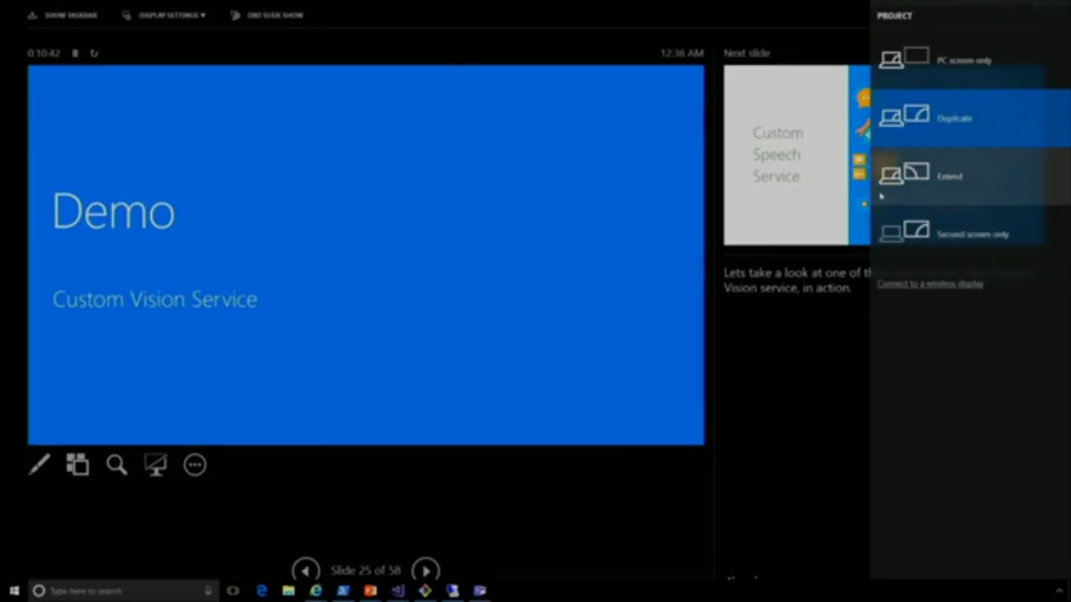
pyautogui.press('Return')
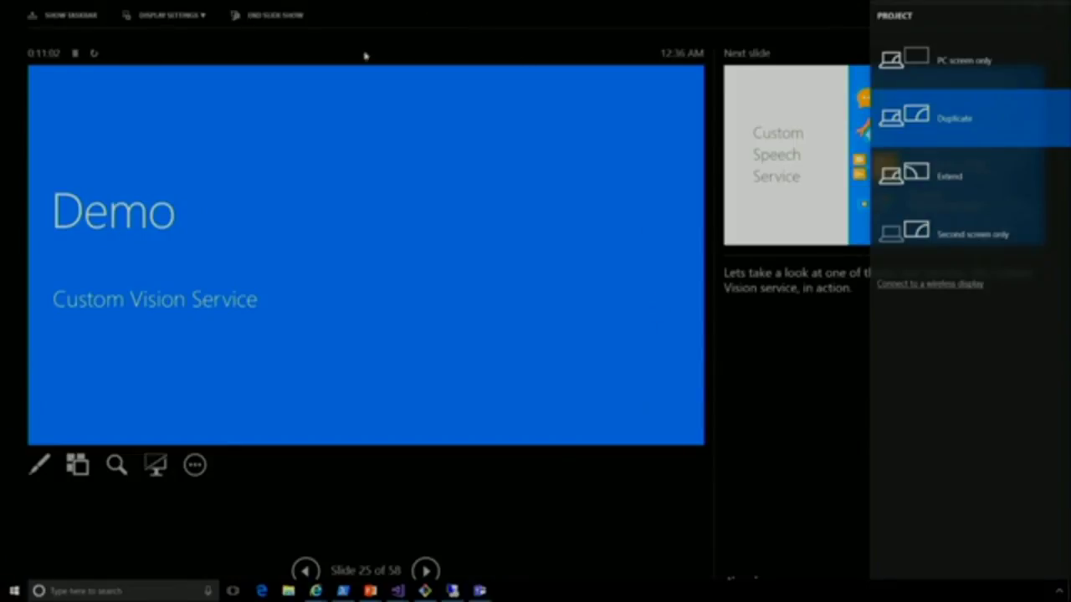
pyautogui.click(772, 452)
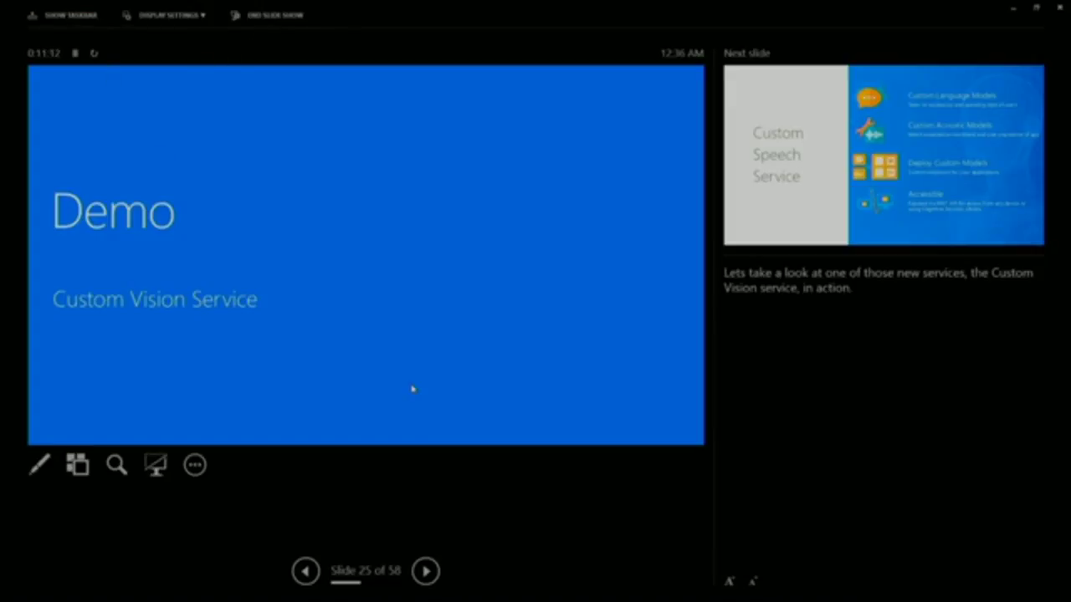
# - End the running slide show and select slide 25, the Custom Vision Service demo slide
pyautogui.click(288, 15)
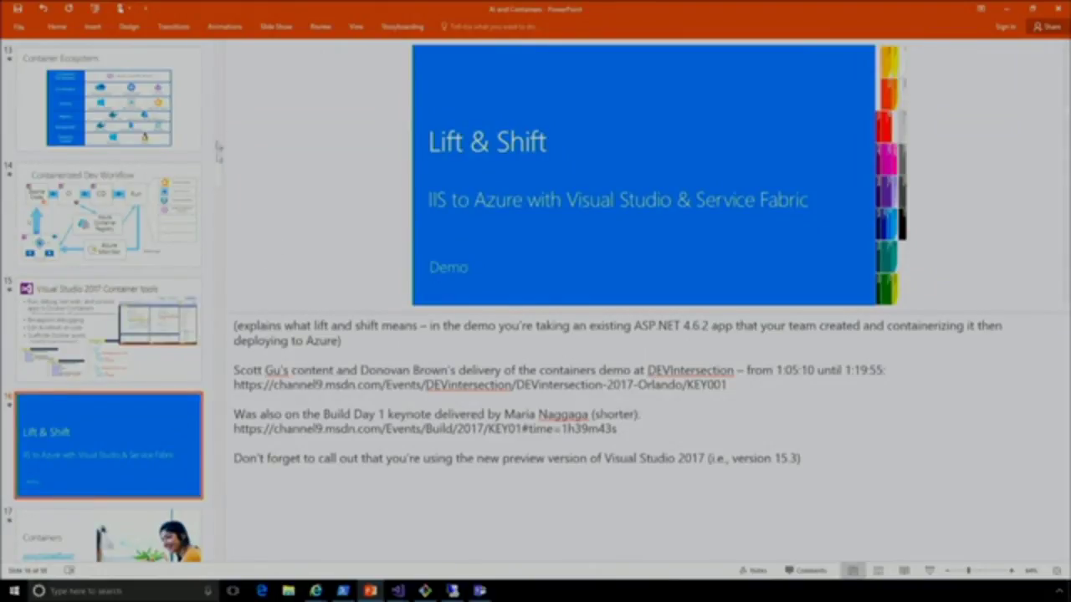
pyautogui.moveTo(218, 172); pyautogui.dragTo(217, 270)
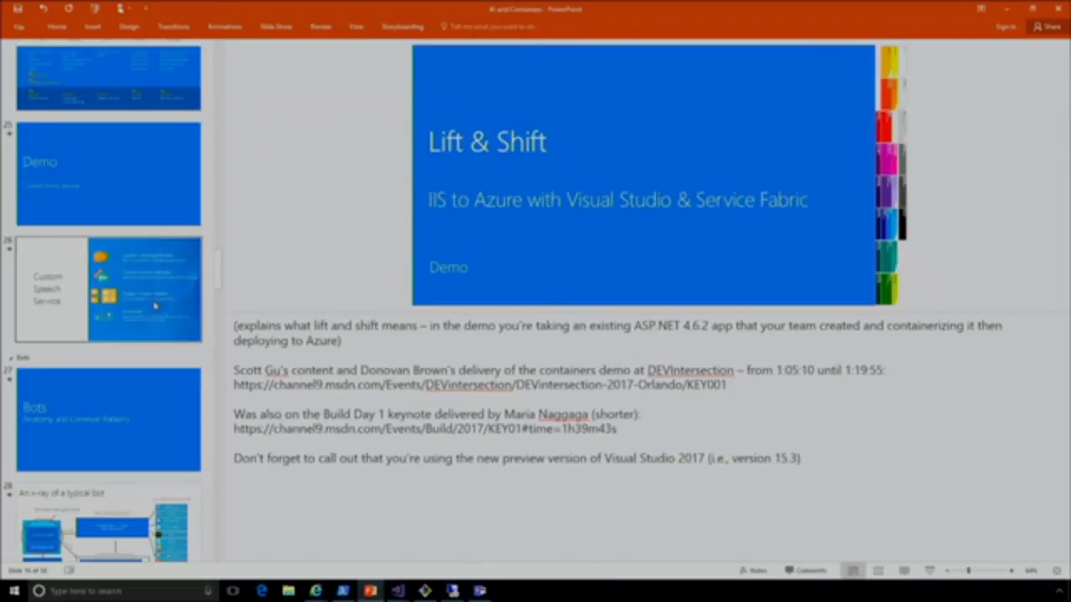
pyautogui.click(160, 217)
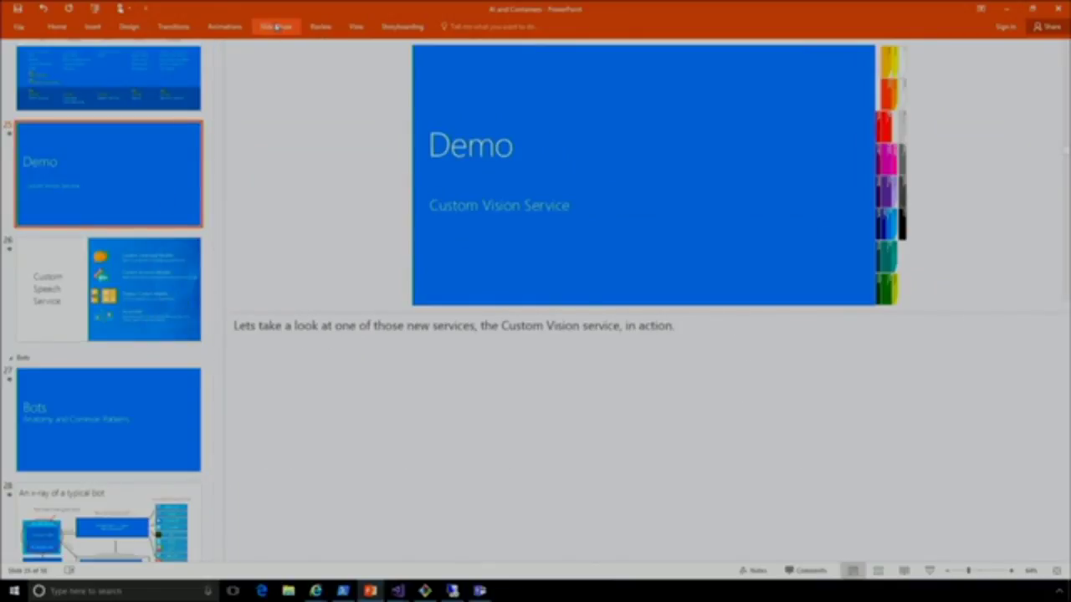
# - Start the slide show from the selected slide and advance to the Custom Speech Service slide
pyautogui.click(275, 29)
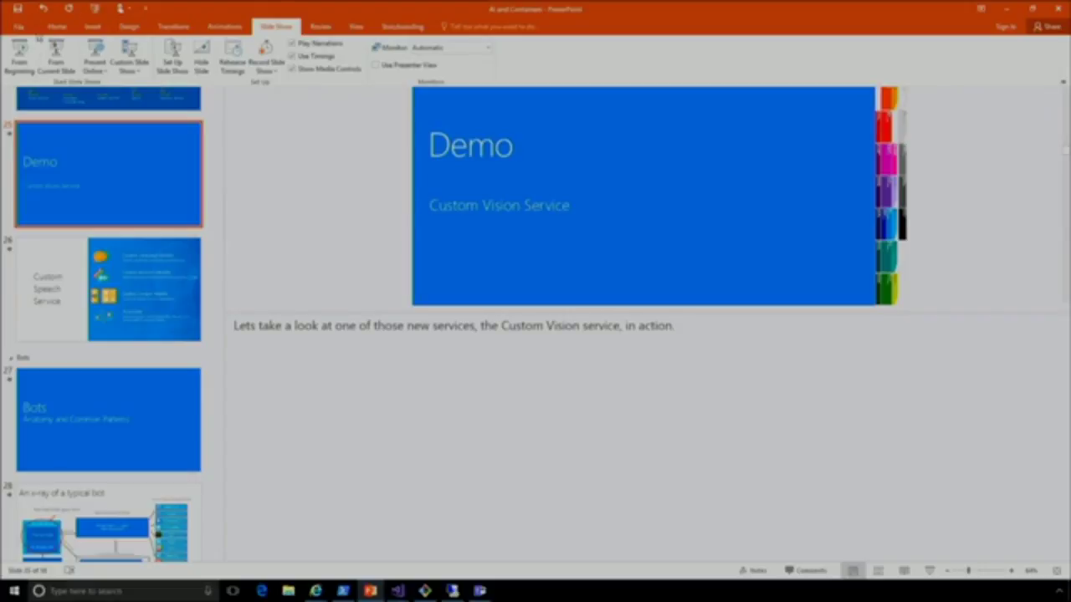
pyautogui.click(52, 66)
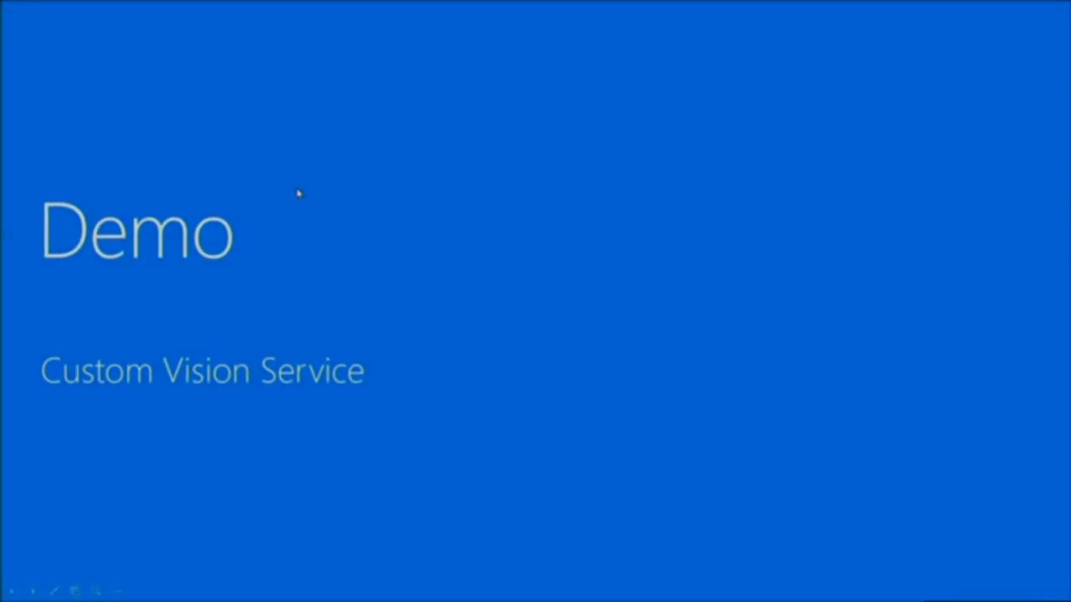
pyautogui.click(298, 193)
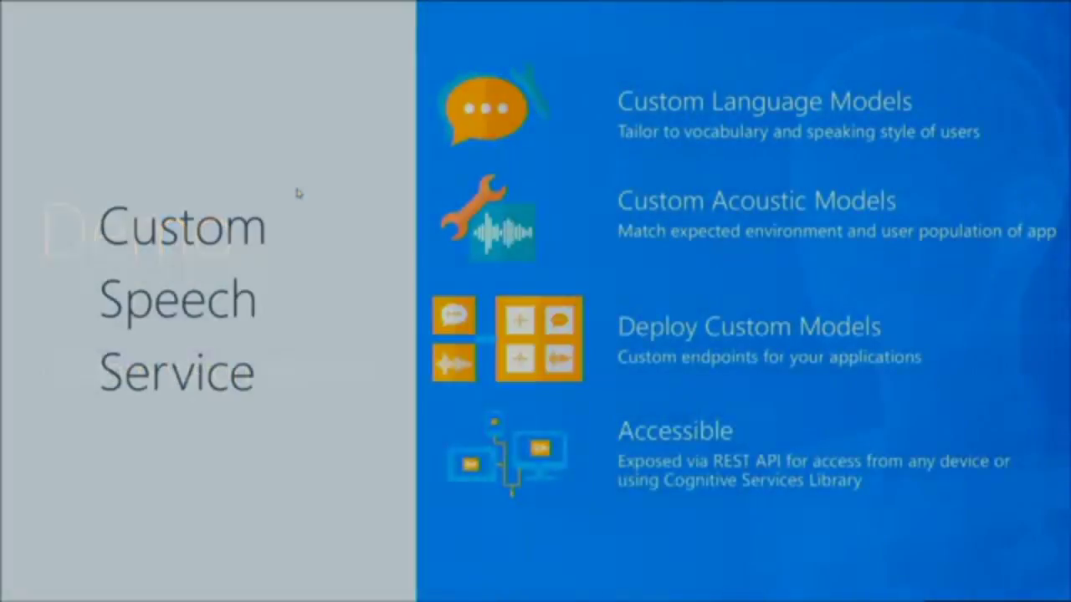